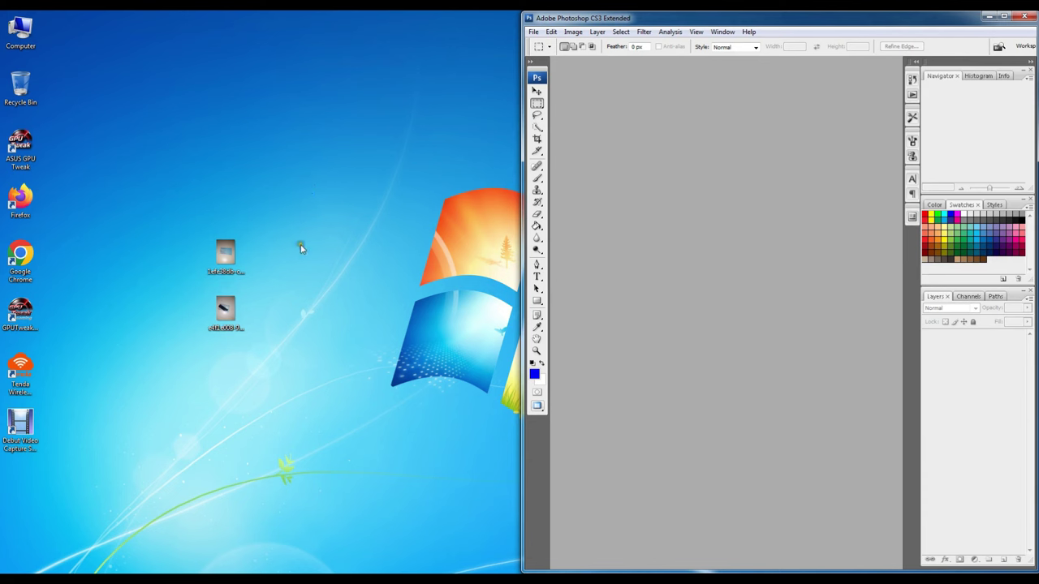
# Step: Try to open the card-back photo from the desktop in Photoshop
pyautogui.moveTo(225, 253); pyautogui.dragTo(609, 281)
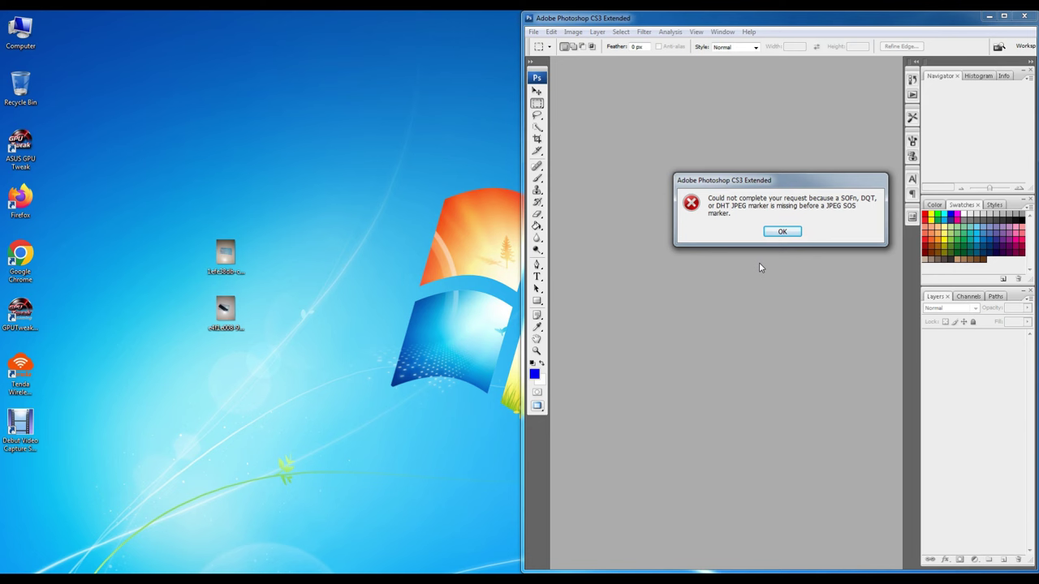
pyautogui.click(614, 309)
pyautogui.click(783, 232)
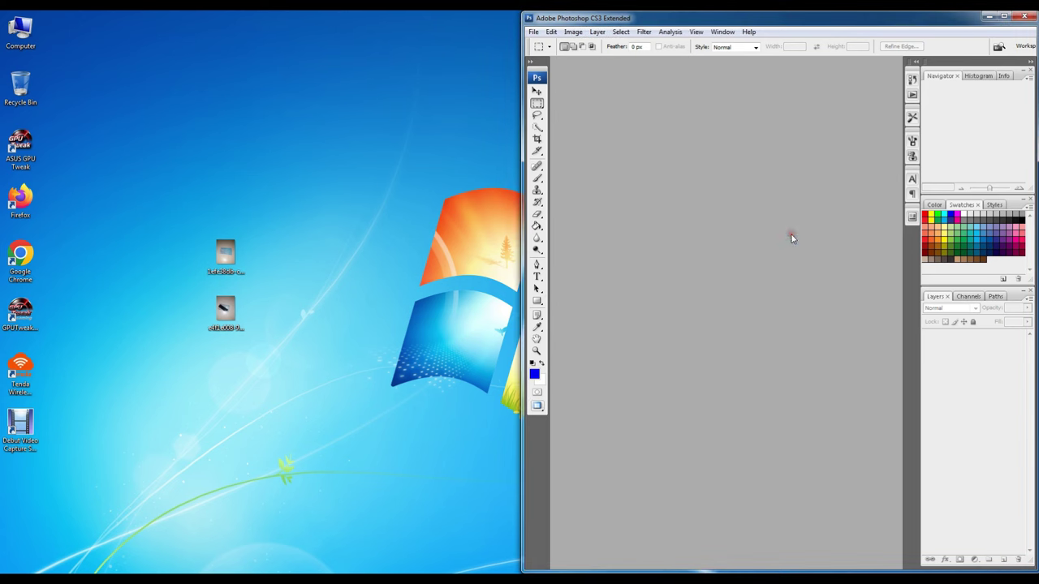
# Step: Crop the card-back photo in Paint to about 745 × 510 px around the card and save it
pyautogui.click(235, 260)
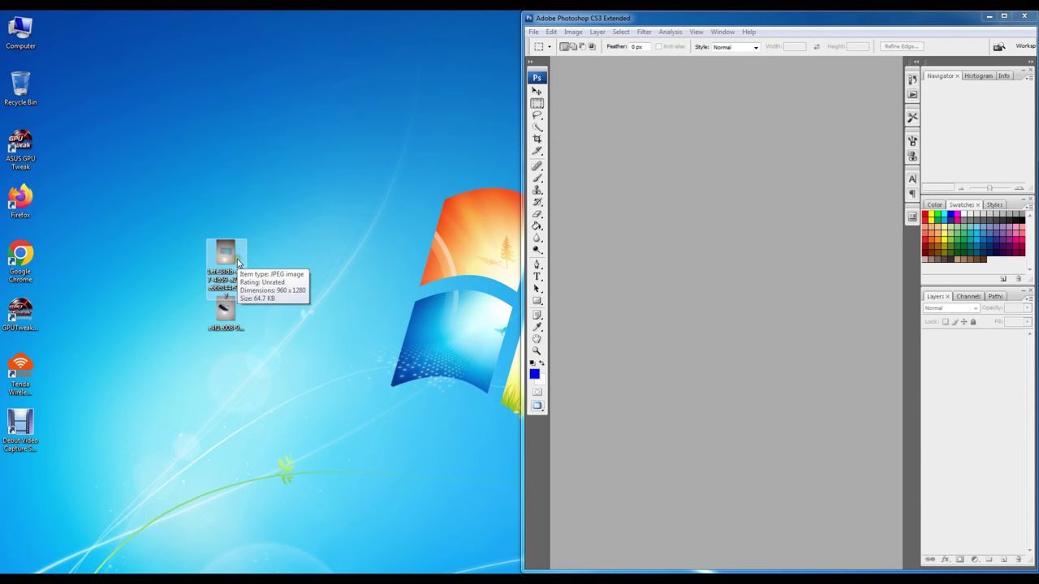
pyautogui.rightClick(237, 261)
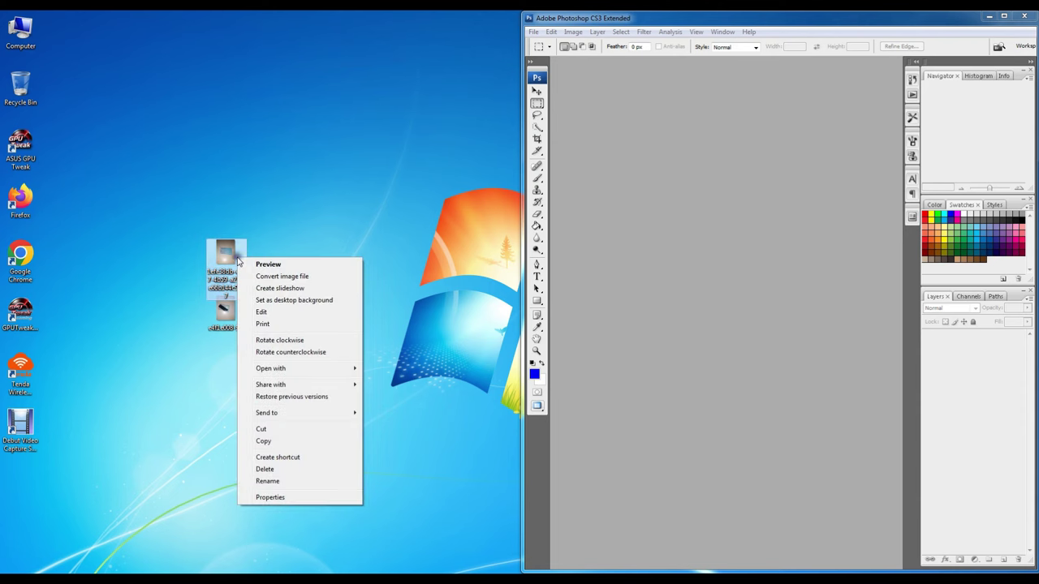
pyautogui.click(279, 313)
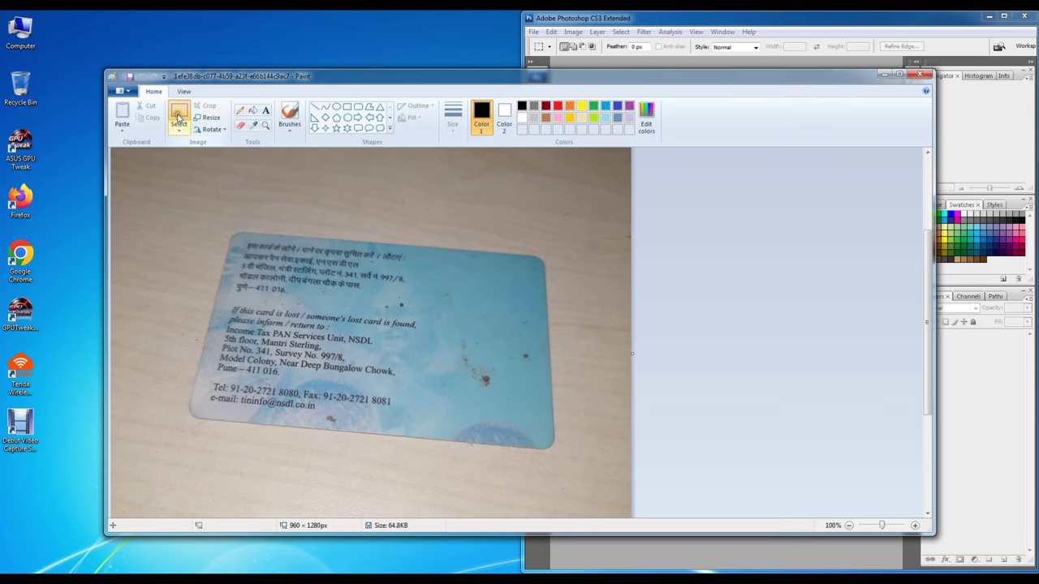
pyautogui.moveTo(164, 273)
pyautogui.mouseDown()
pyautogui.moveTo(272, 349)
pyautogui.moveTo(500, 471)
pyautogui.moveTo(566, 477)
pyautogui.mouseUp()
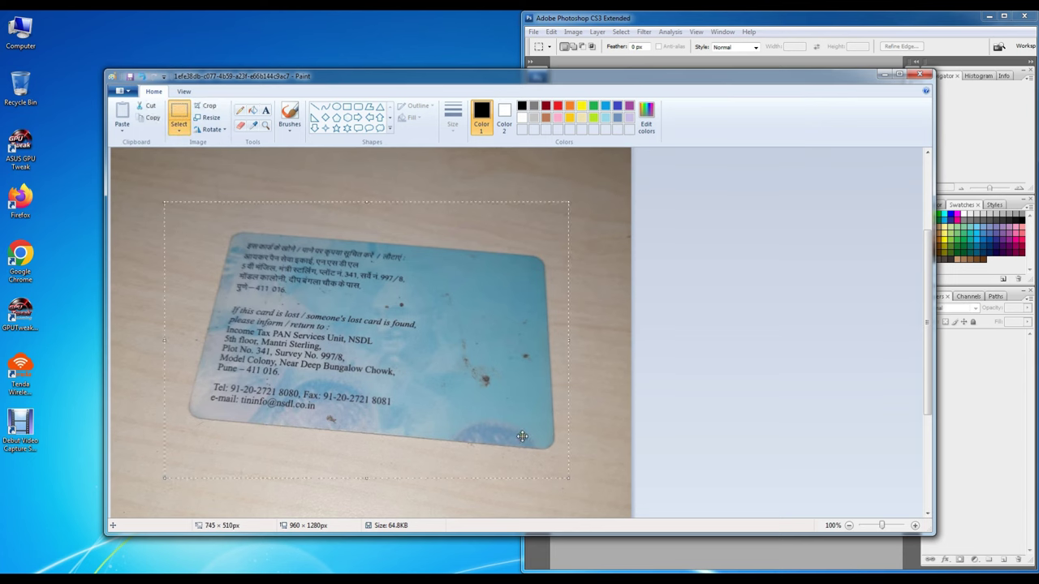
pyautogui.rightClick(465, 298)
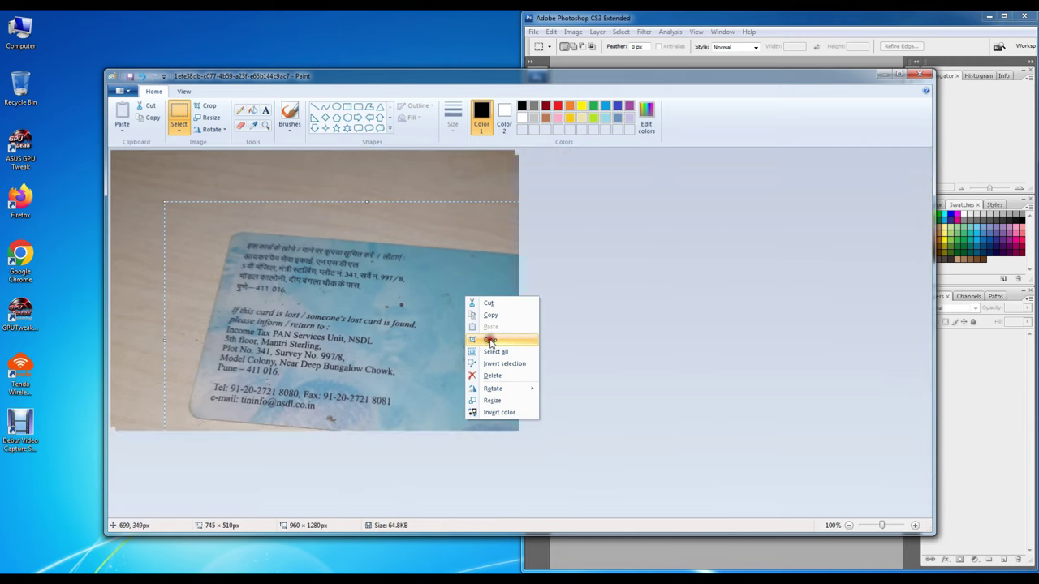
pyautogui.click(490, 341)
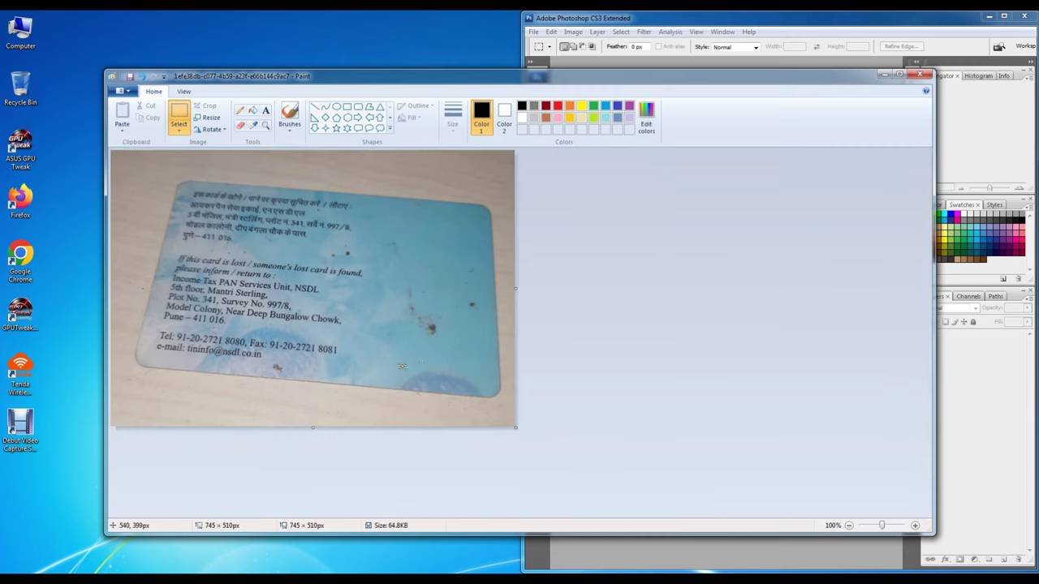
pyautogui.click(129, 77)
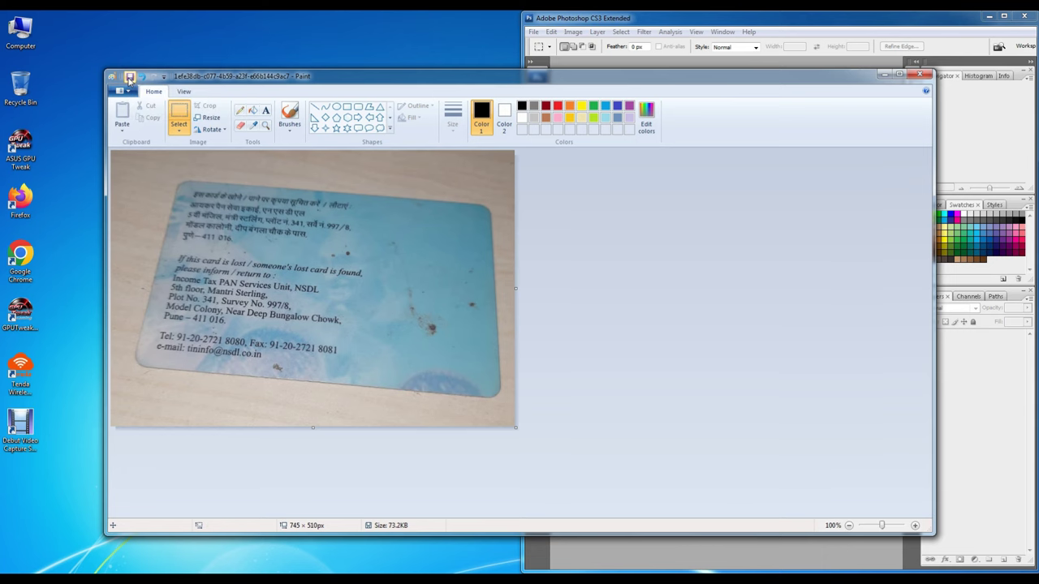
pyautogui.hotkey('alt', 'F4')
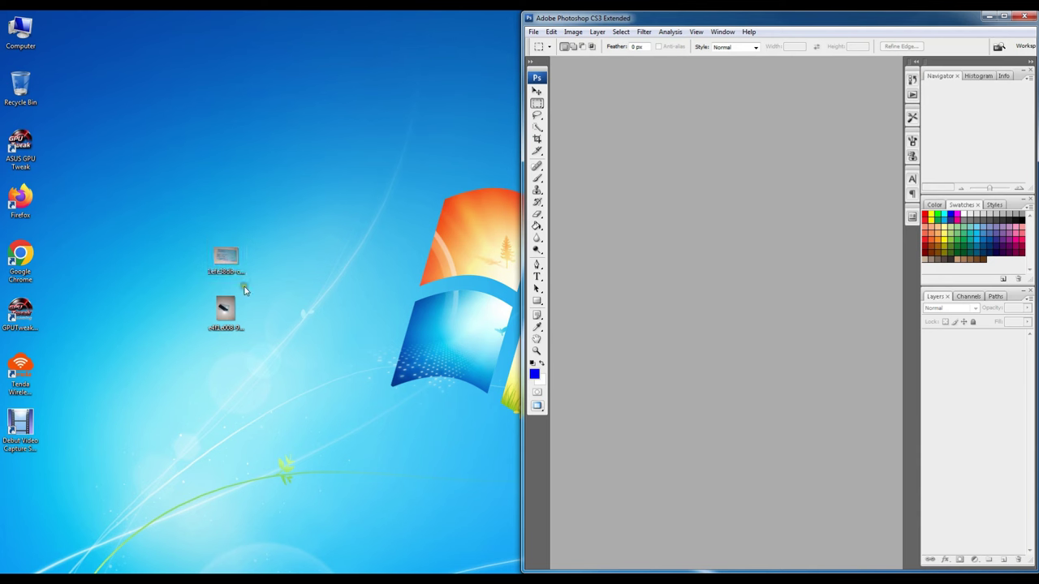
# Step: Preview the cropped card-back photo and open it in Photoshop
pyautogui.doubleClick(234, 260)
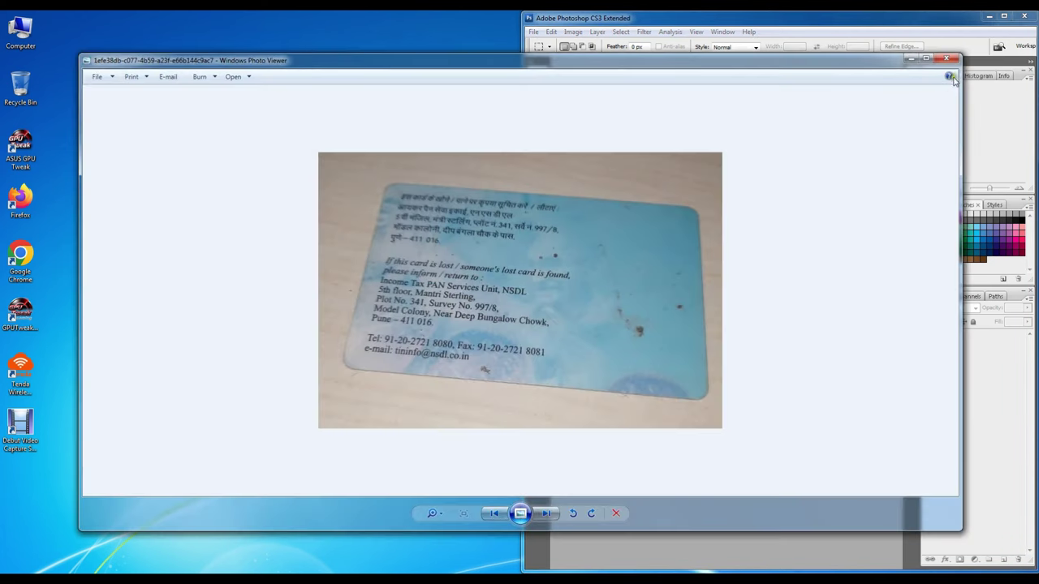
pyautogui.click(948, 58)
pyautogui.moveTo(226, 254); pyautogui.dragTo(645, 324)
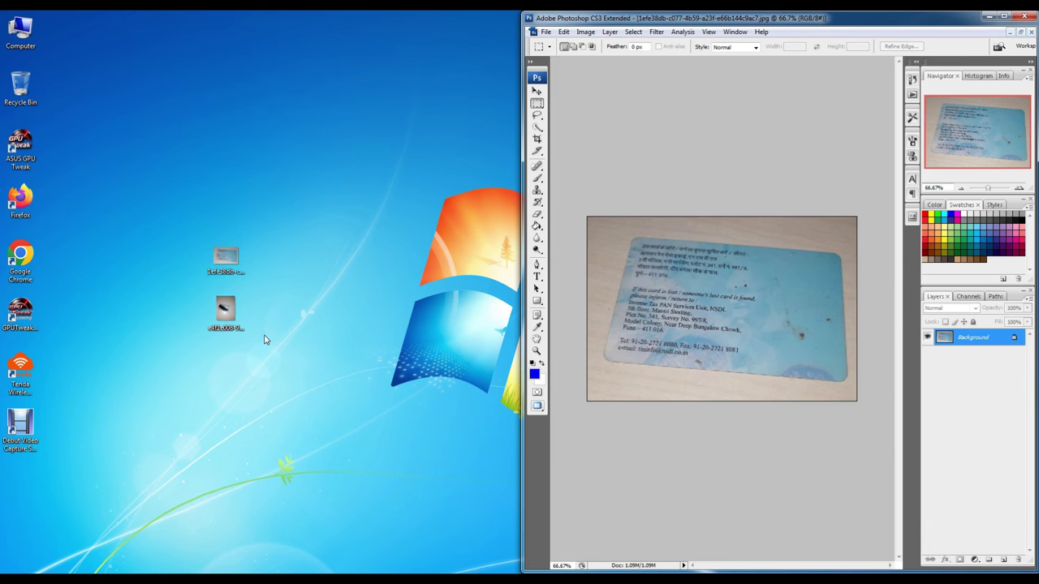
# Step: Crop the card-front photo in Paint to about 680 × 558 px around the card and save it
pyautogui.rightClick(233, 311)
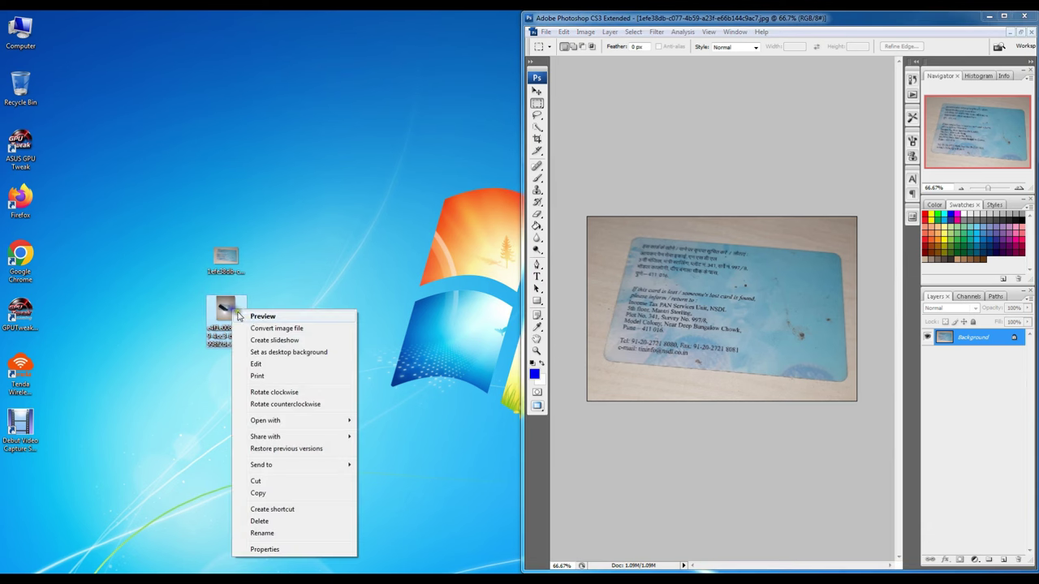
pyautogui.click(256, 364)
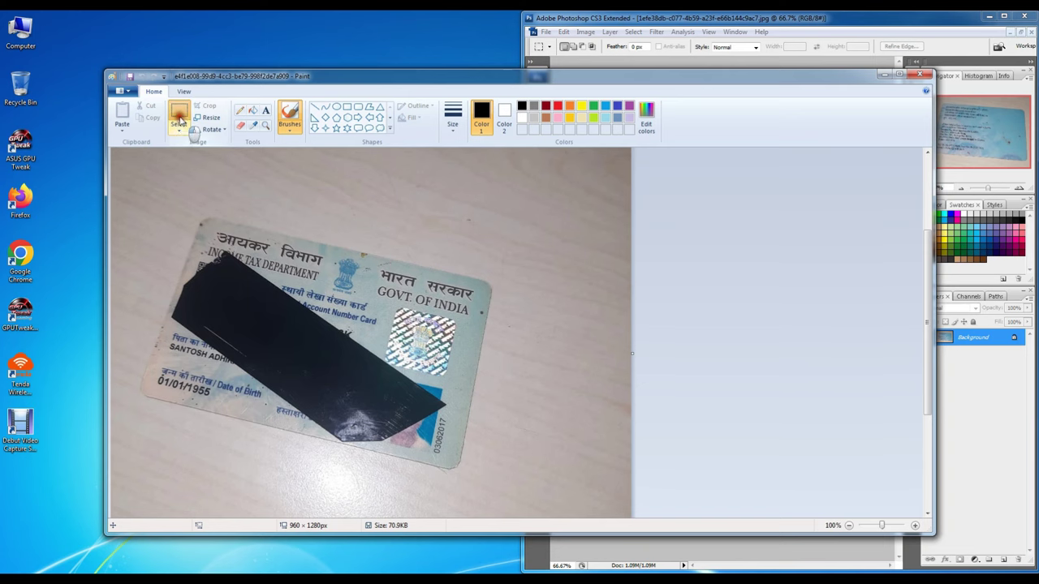
pyautogui.click(180, 120)
pyautogui.moveTo(136, 190); pyautogui.dragTo(504, 490)
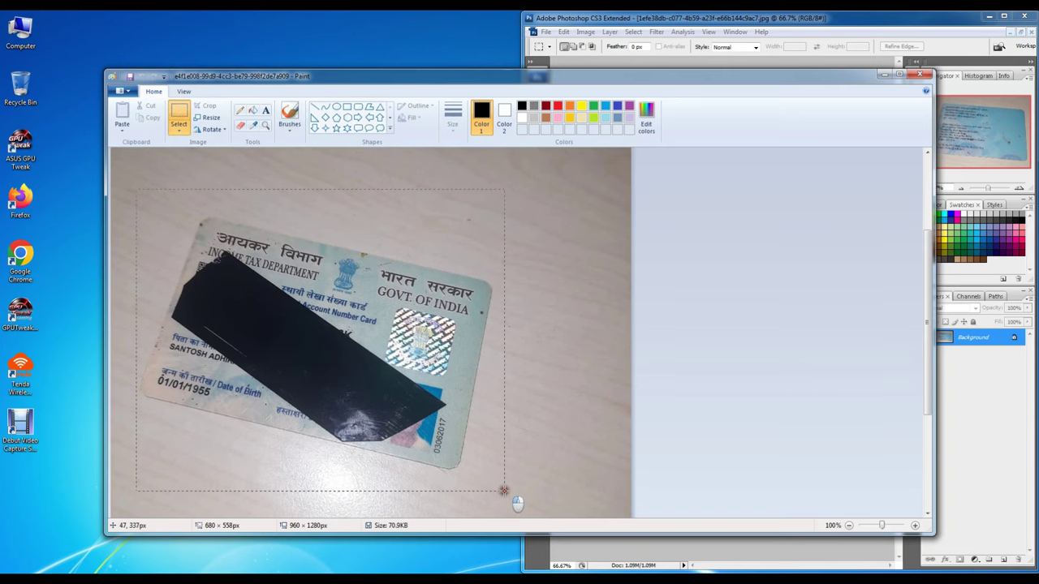
pyautogui.rightClick(420, 271)
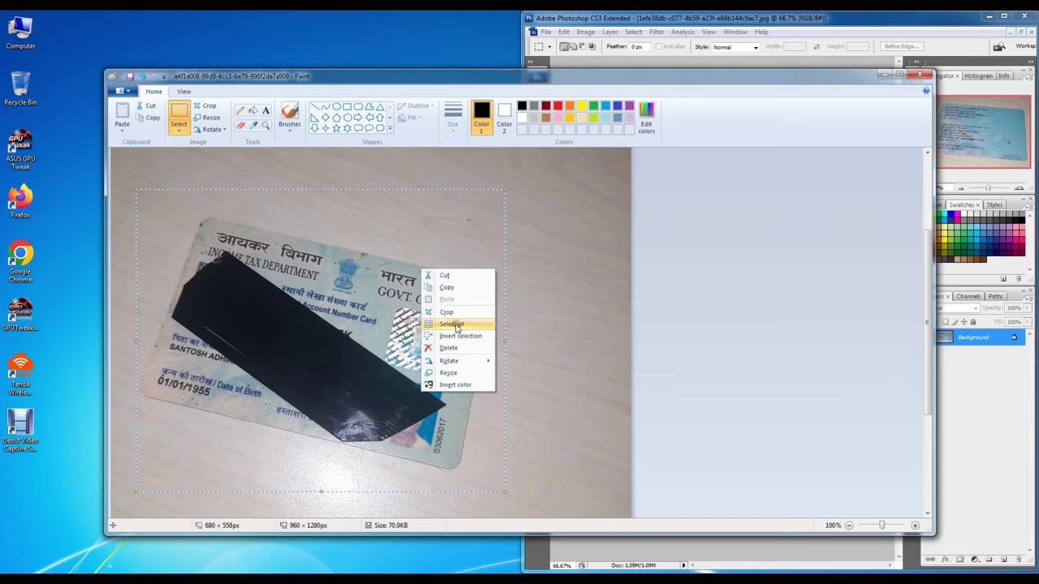
pyautogui.click(448, 312)
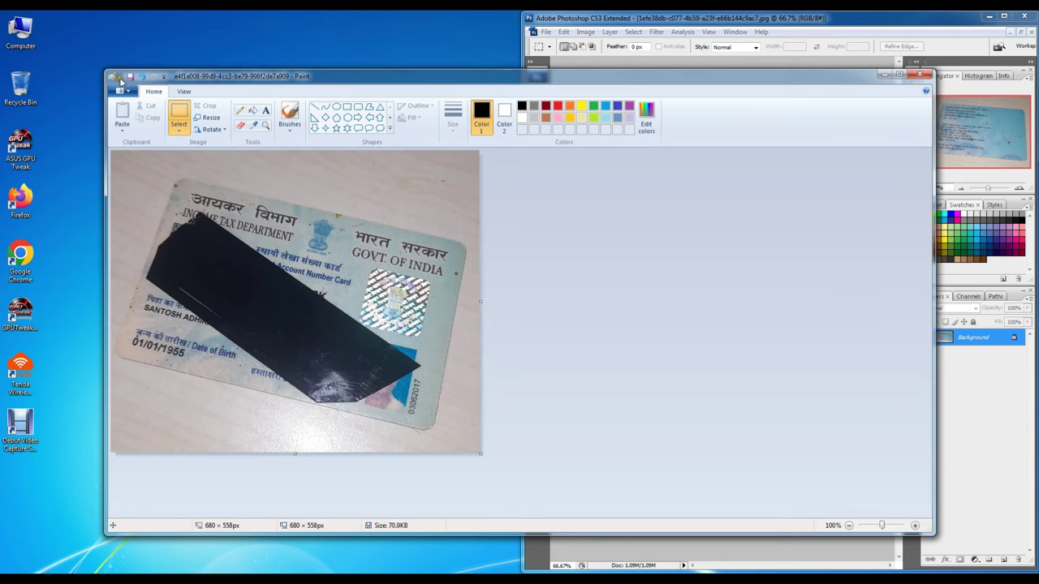
pyautogui.click(919, 74)
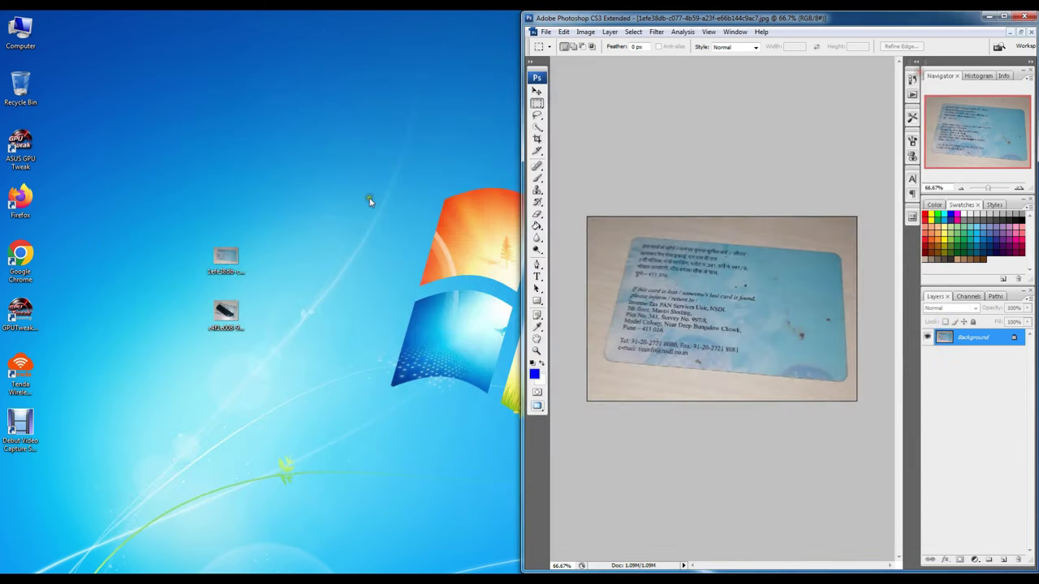
# Step: Open the cropped card-front photo in Photoshop too and arrange both card images side by side in a maximized workspace
pyautogui.click(248, 331)
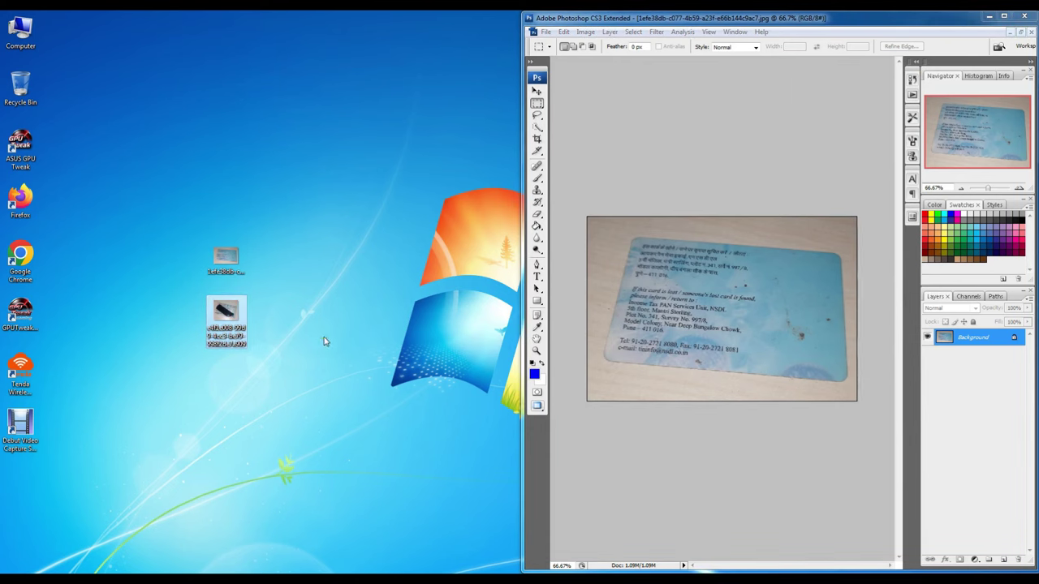
pyautogui.moveTo(231, 316); pyautogui.dragTo(732, 383)
pyautogui.click(1003, 16)
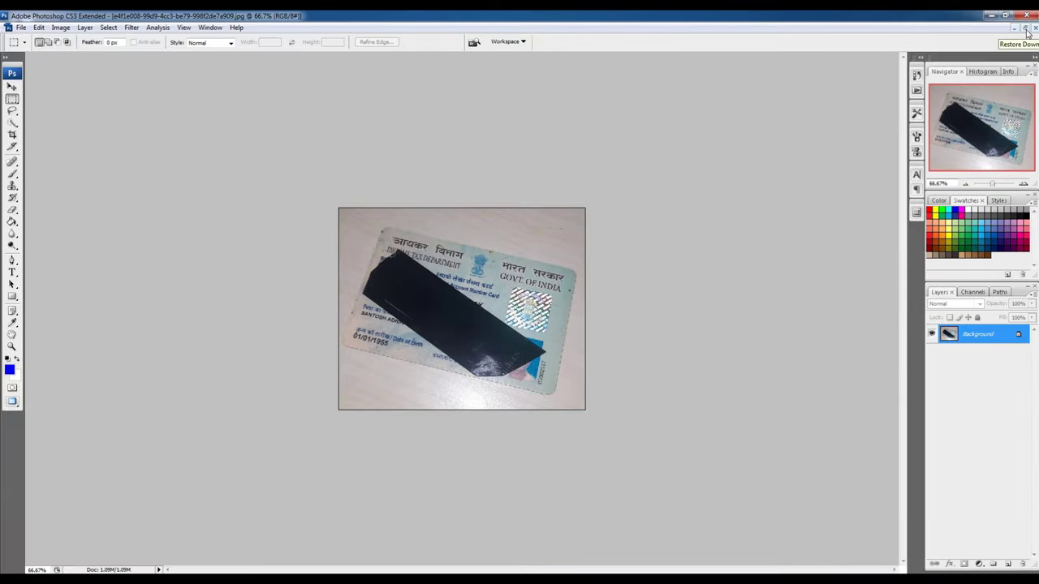
pyautogui.click(1025, 28)
pyautogui.moveTo(196, 70); pyautogui.dragTo(623, 83)
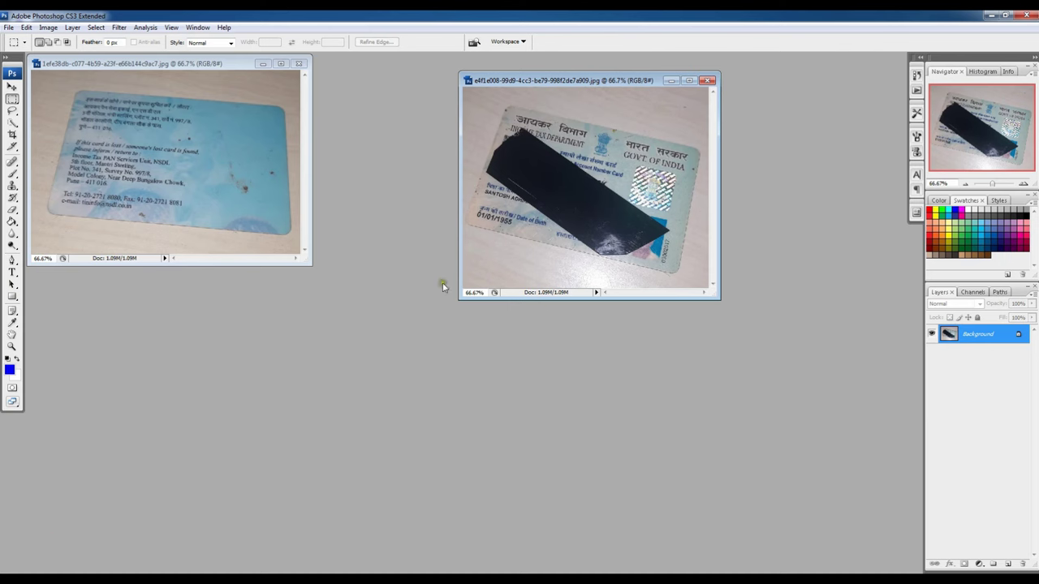
# Step: Create a new International Paper A4 document, 210 × 297 mm at 300 pixels/inch, in RGB Color with a white background
pyautogui.click(10, 28)
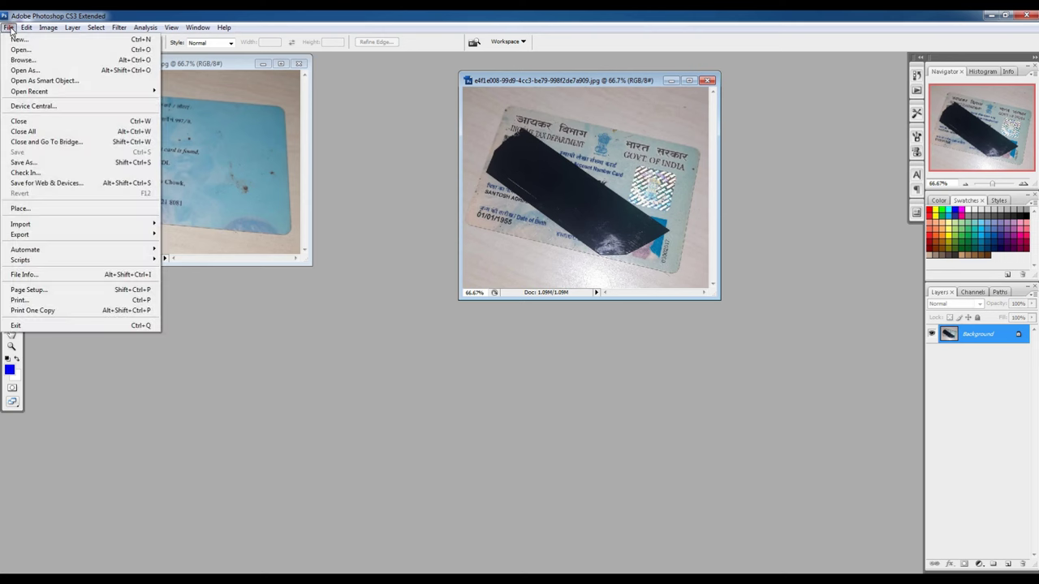
pyautogui.click(18, 39)
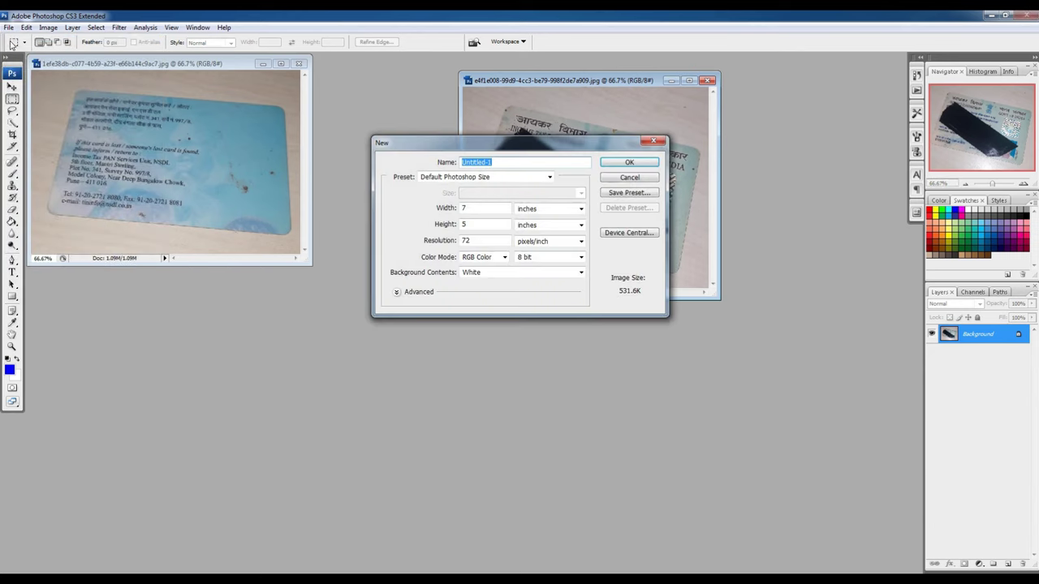
pyautogui.click(445, 180)
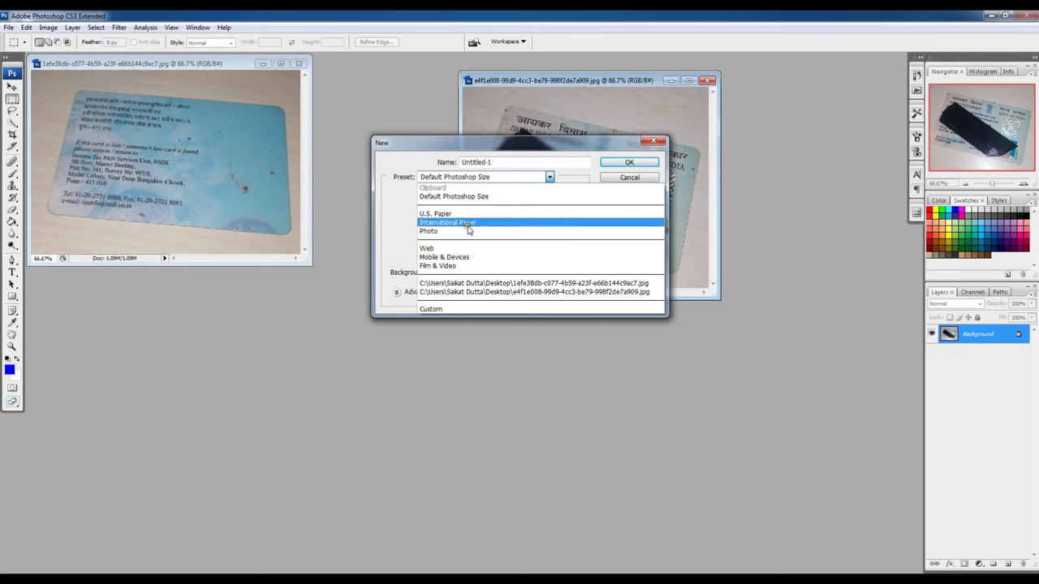
pyautogui.click(469, 224)
pyautogui.click(485, 193)
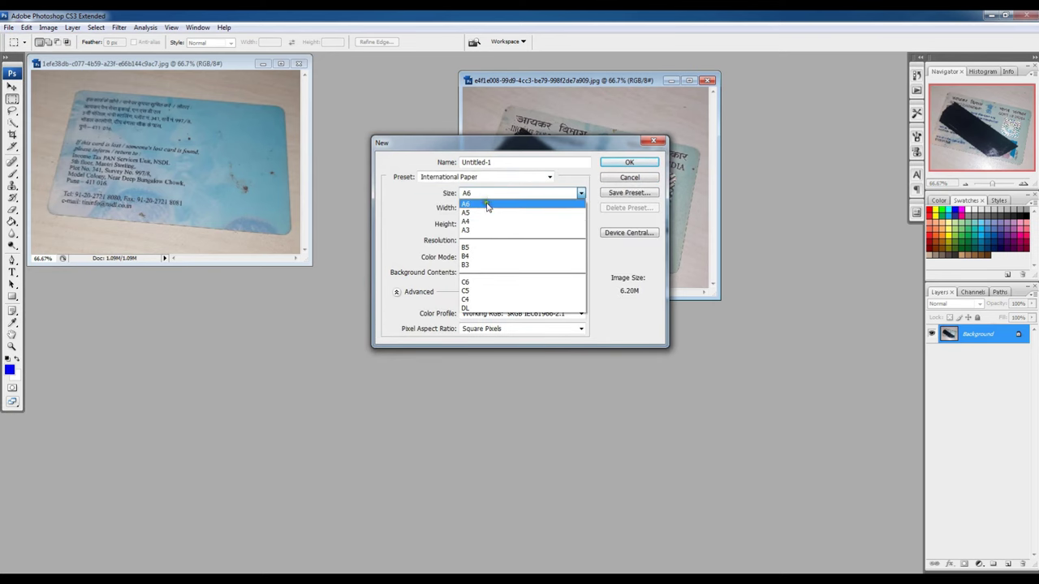
pyautogui.click(488, 221)
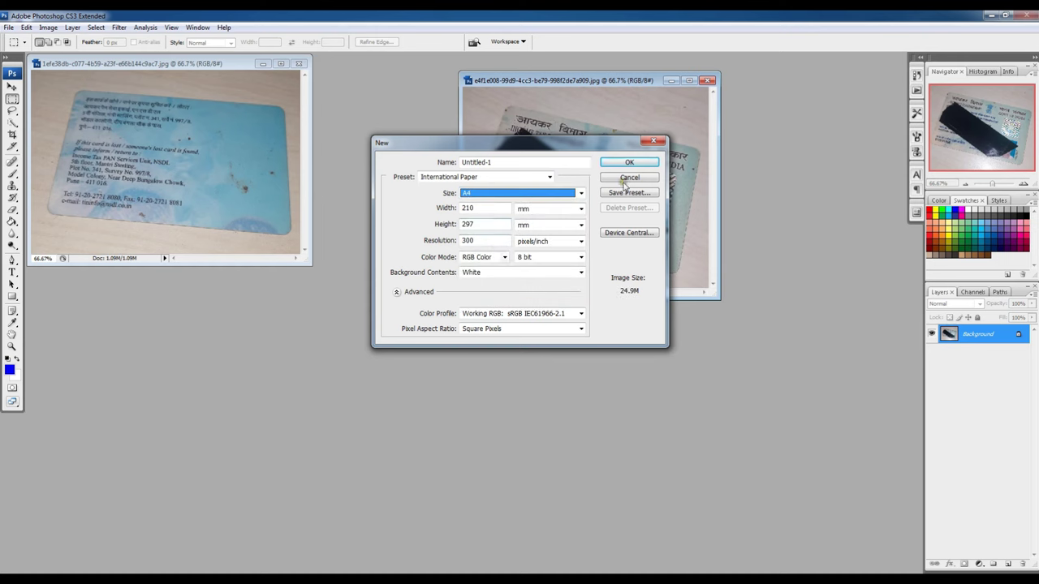
pyautogui.click(476, 258)
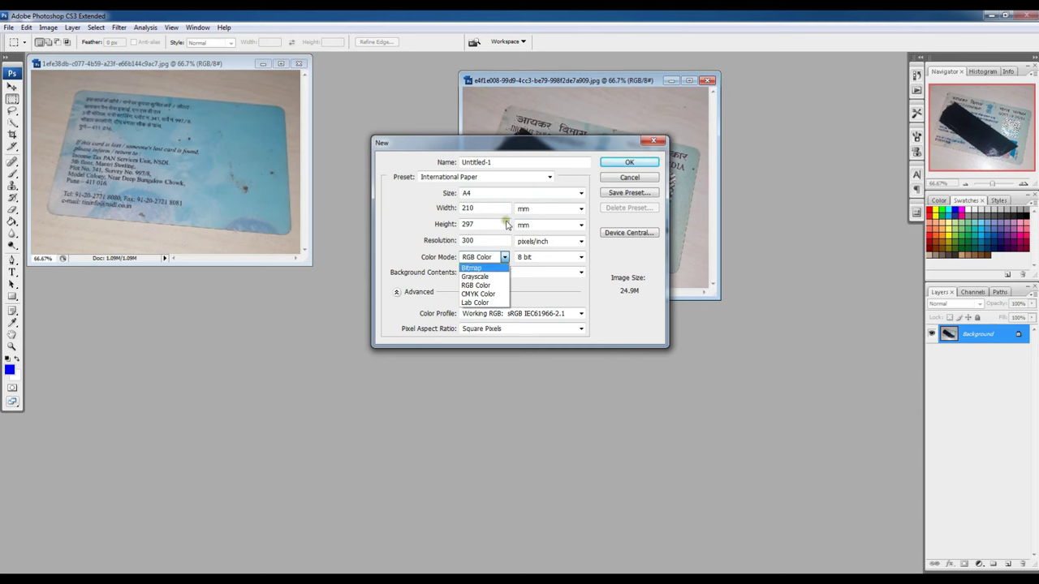
pyautogui.click(534, 275)
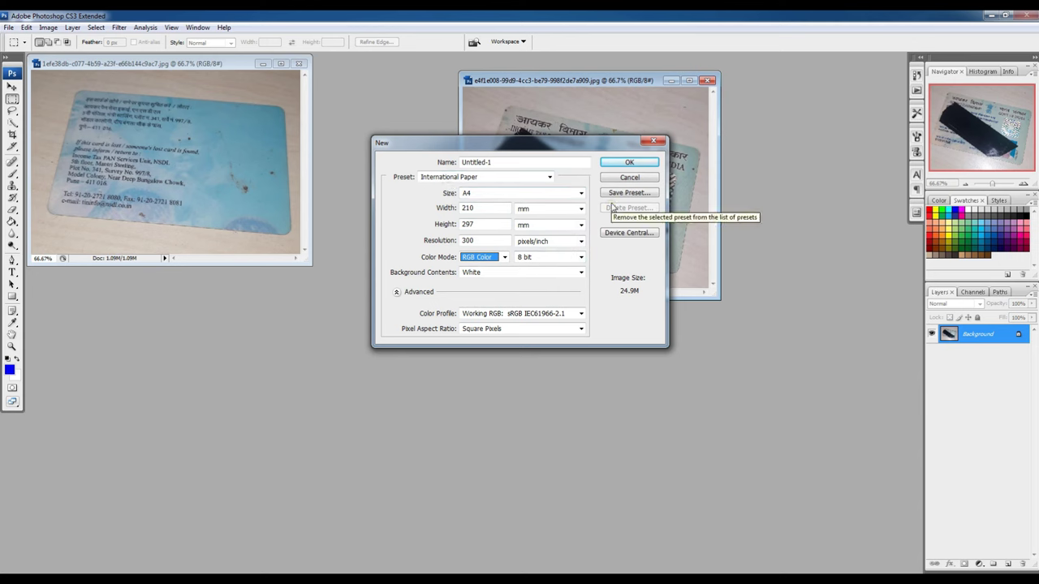
pyautogui.click(639, 165)
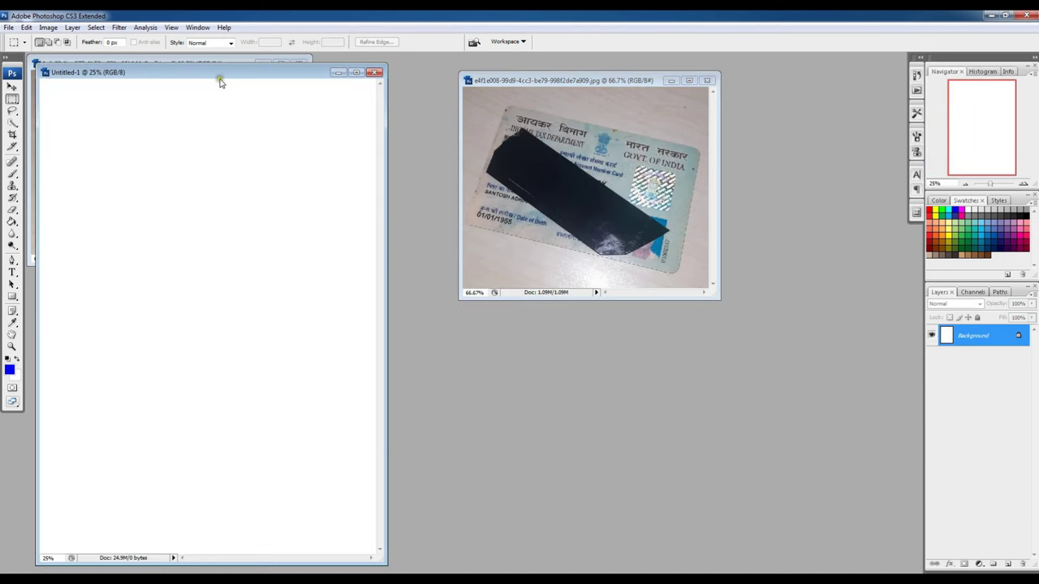
# Step: Move the blank A4 document aside, enlarge the card-back window, and set the Crop tool to 3.4 in × 2.2 in at 300 pixels/inch
pyautogui.moveTo(187, 75); pyautogui.dragTo(473, 122)
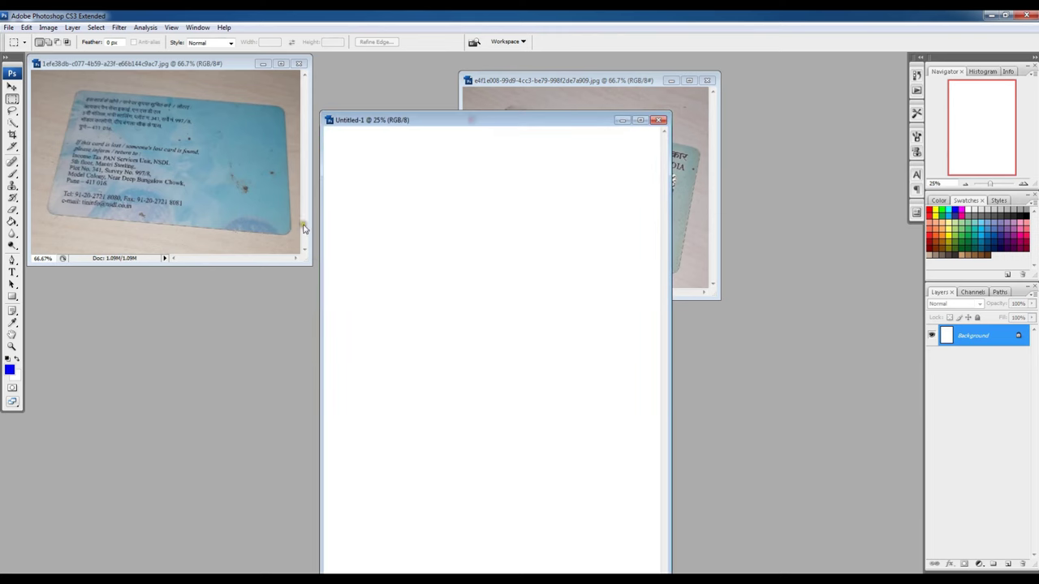
pyautogui.moveTo(312, 264); pyautogui.dragTo(478, 379)
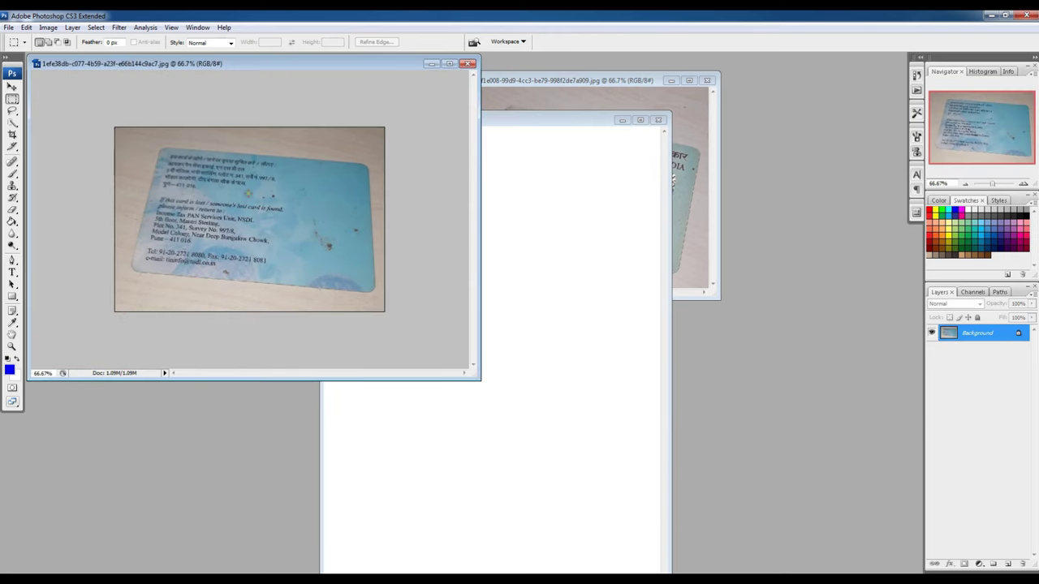
pyautogui.click(11, 135)
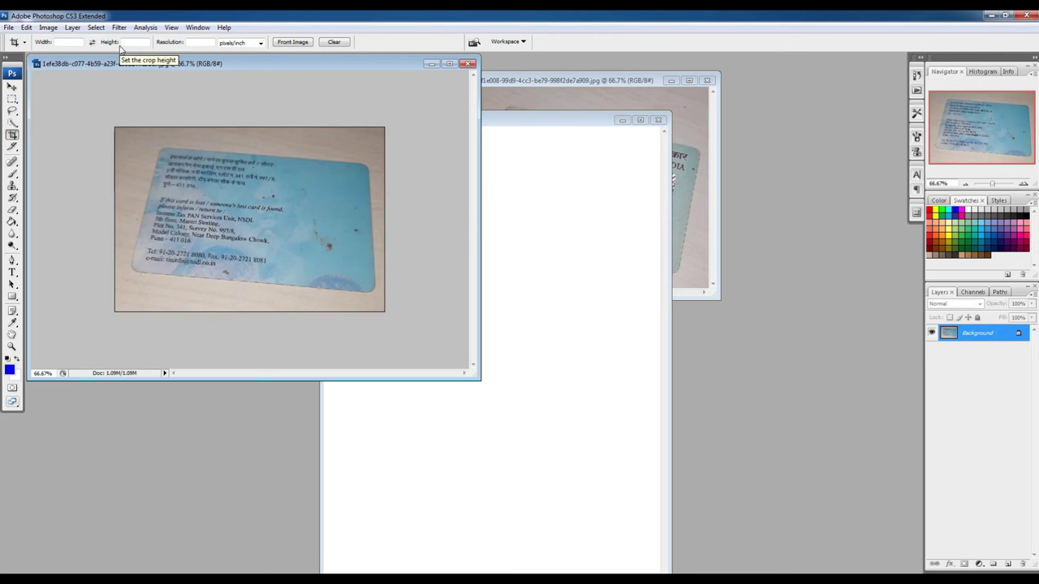
pyautogui.click(71, 41)
pyautogui.write('3.4')
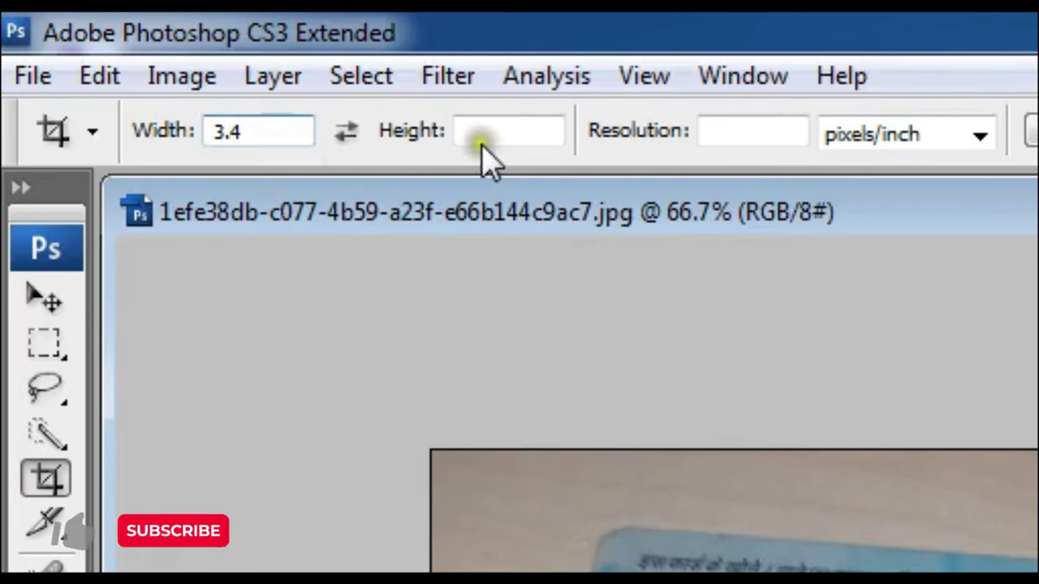
pyautogui.click(524, 134)
pyautogui.write('2.2')
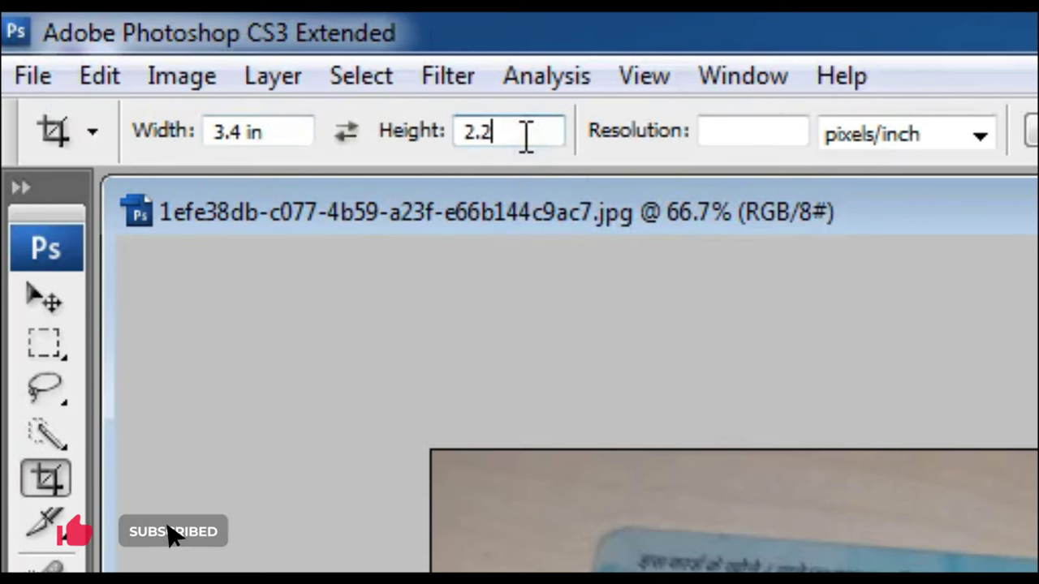
pyautogui.click(545, 133)
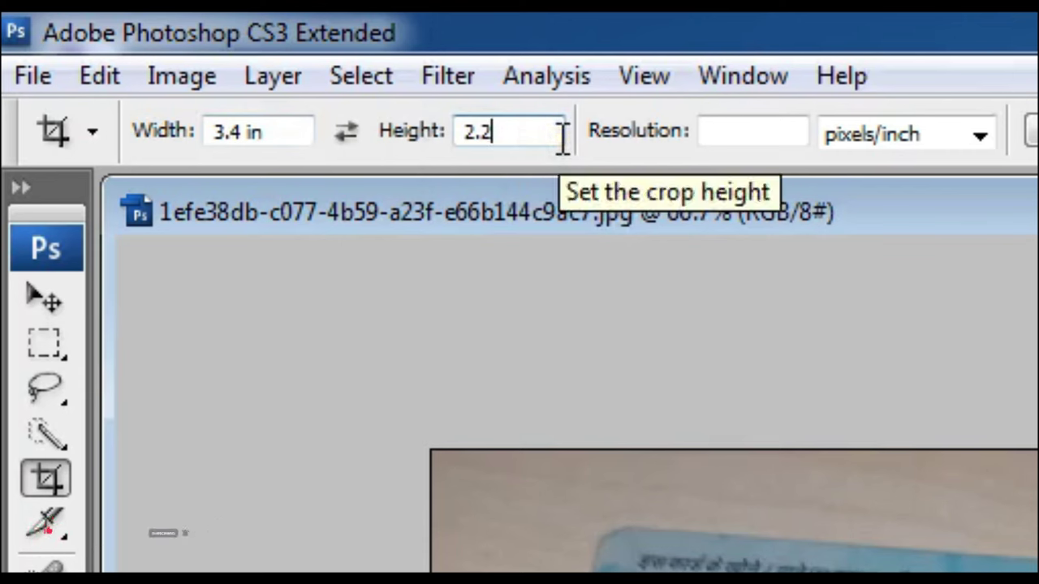
pyautogui.press('Tab')
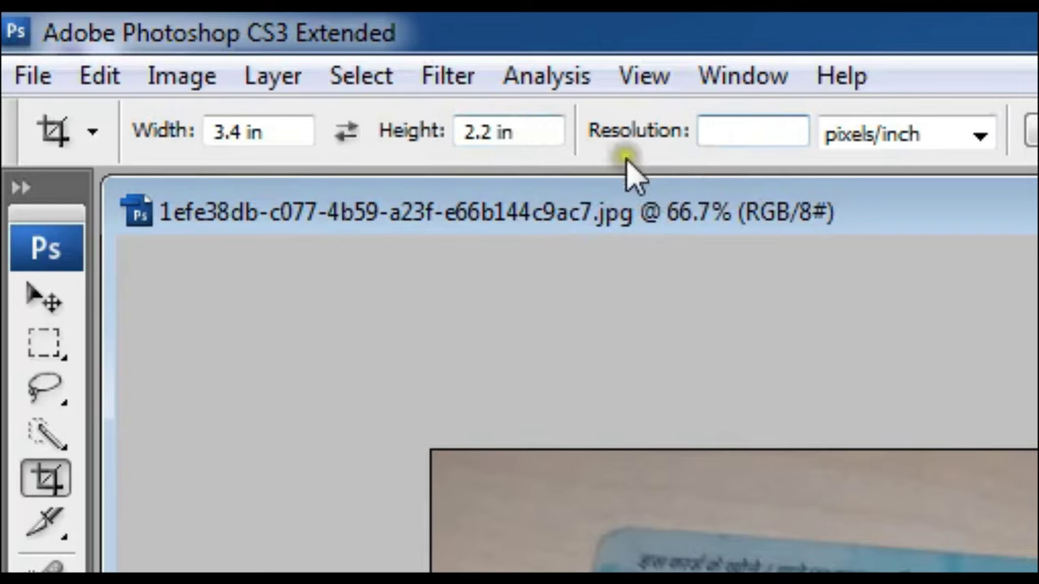
pyautogui.write('300')
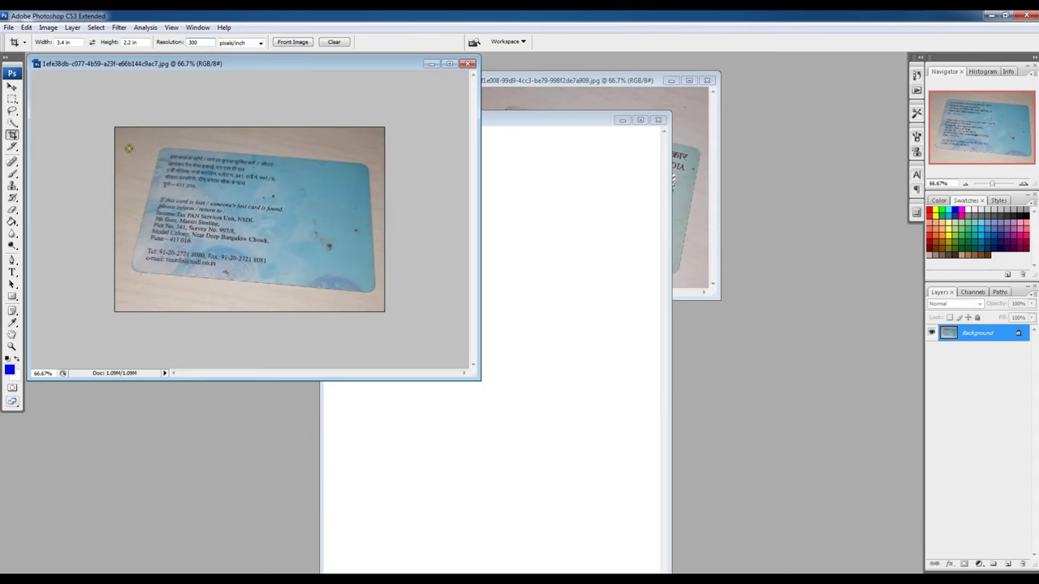
# Step: Crop the card-back photo loosely around the card, show it maximized, and convert its Background into Layer 0
pyautogui.moveTo(120, 135); pyautogui.dragTo(380, 313)
pyautogui.press('Return')
pyautogui.press('f')
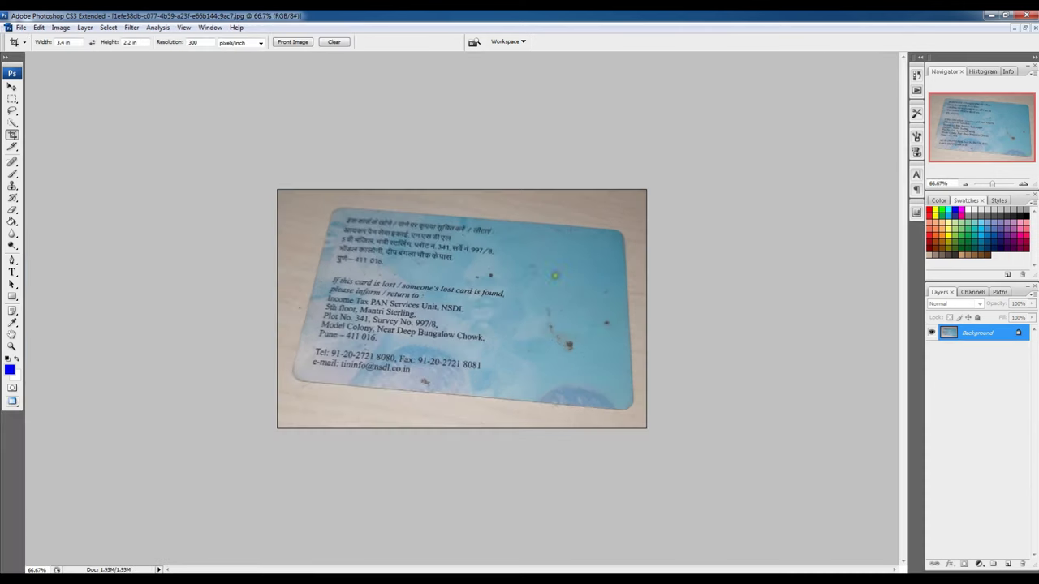
pyautogui.doubleClick(997, 332)
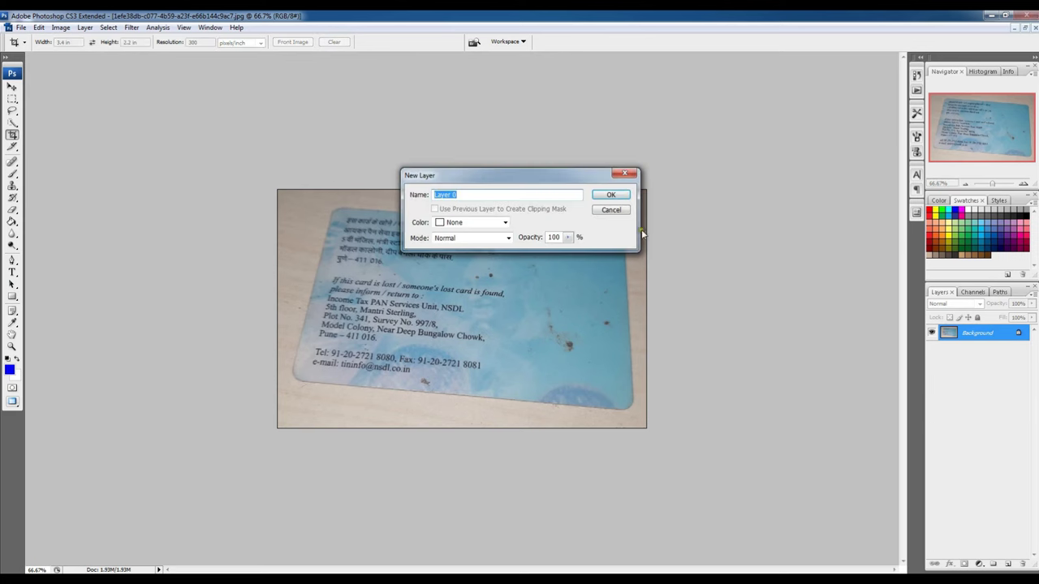
pyautogui.click(610, 199)
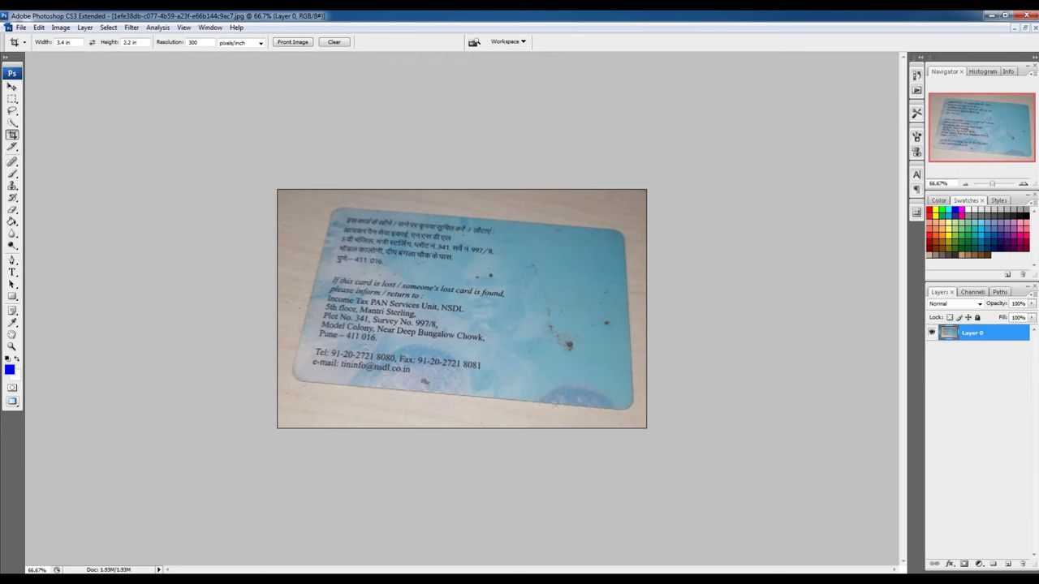
# Step: Free-transform the card-back layer, distorting its corners to reduce the card's slant
pyautogui.hotkey('ctrl', 't')
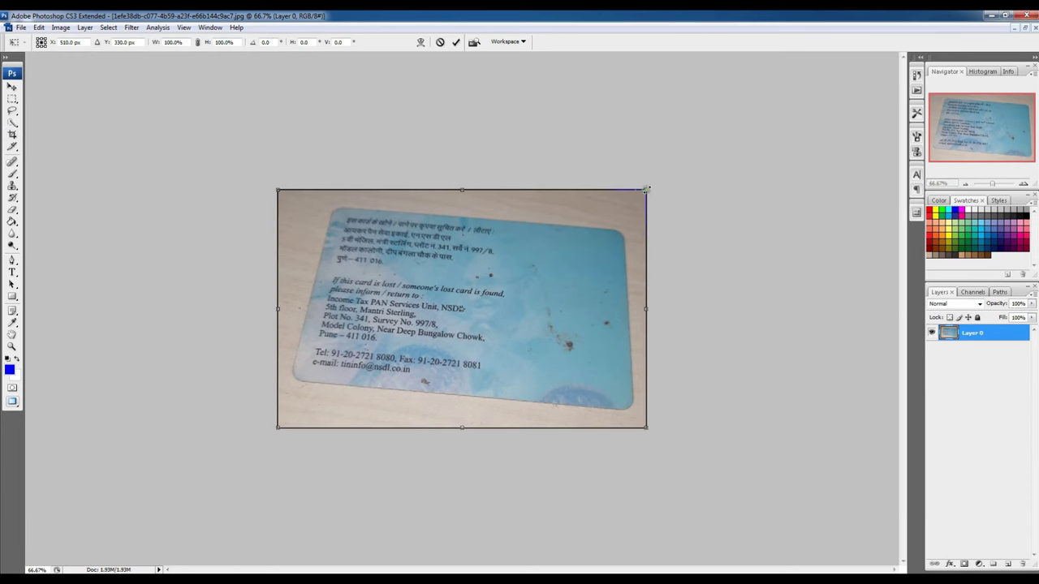
pyautogui.moveTo(277, 190); pyautogui.dragTo(271, 230)
pyautogui.moveTo(352, 186)
pyautogui.mouseDown()
pyautogui.moveTo(354, 252)
pyautogui.moveTo(362, 163)
pyautogui.moveTo(362, 177)
pyautogui.mouseUp()
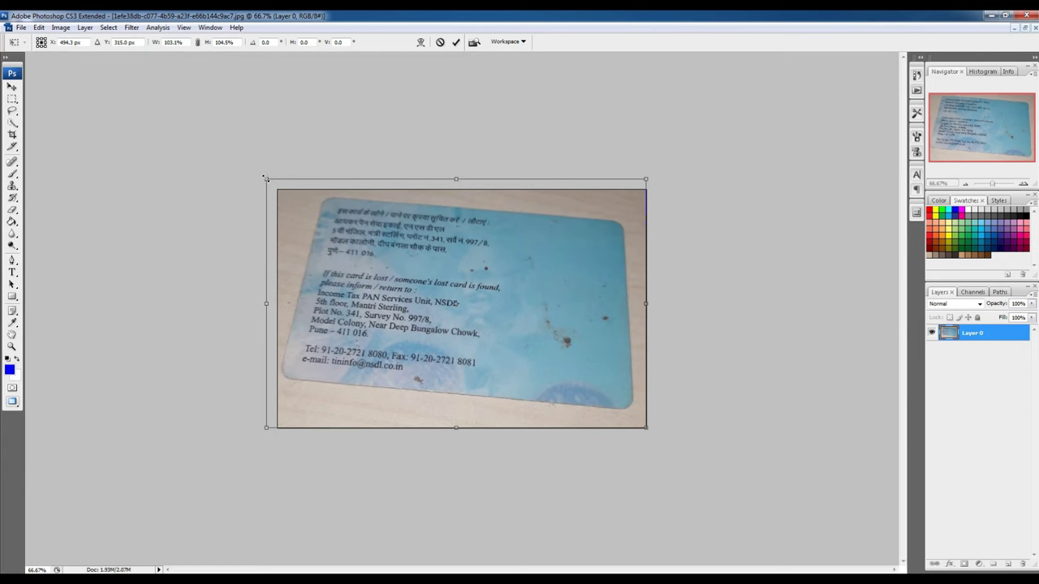
pyautogui.moveTo(267, 177); pyautogui.dragTo(332, 222)
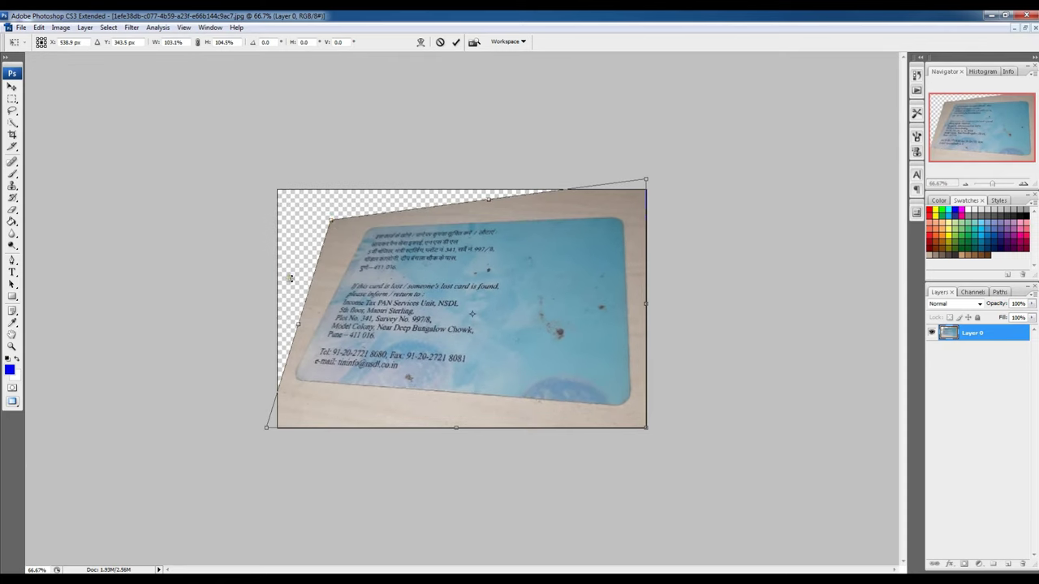
pyautogui.moveTo(328, 220); pyautogui.dragTo(238, 220)
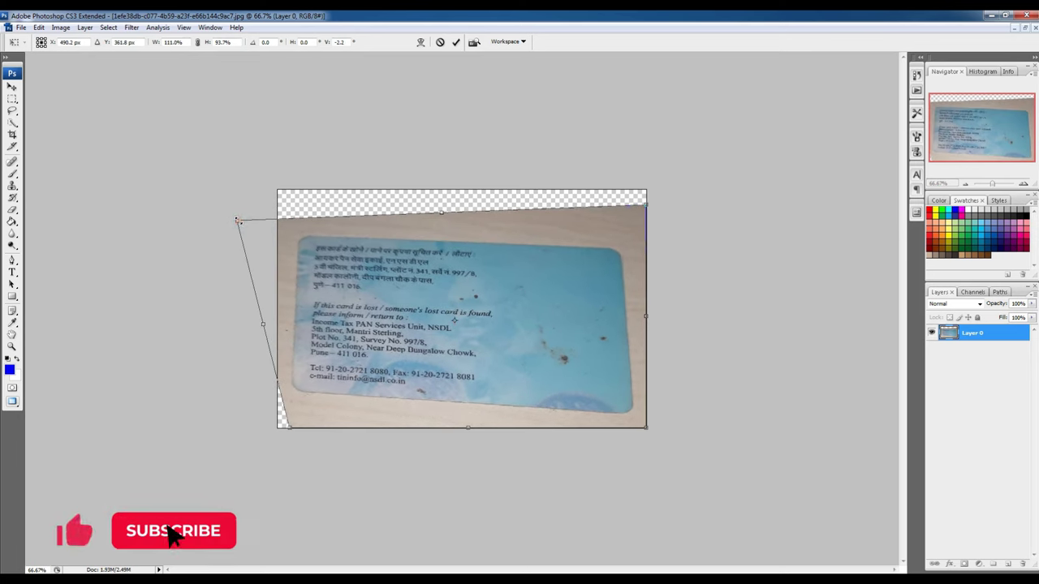
pyautogui.press('Return')
# Step: Distort the card-back layer again by pulling its lower-left corner down to level the card's bottom edge
pyautogui.press('c')
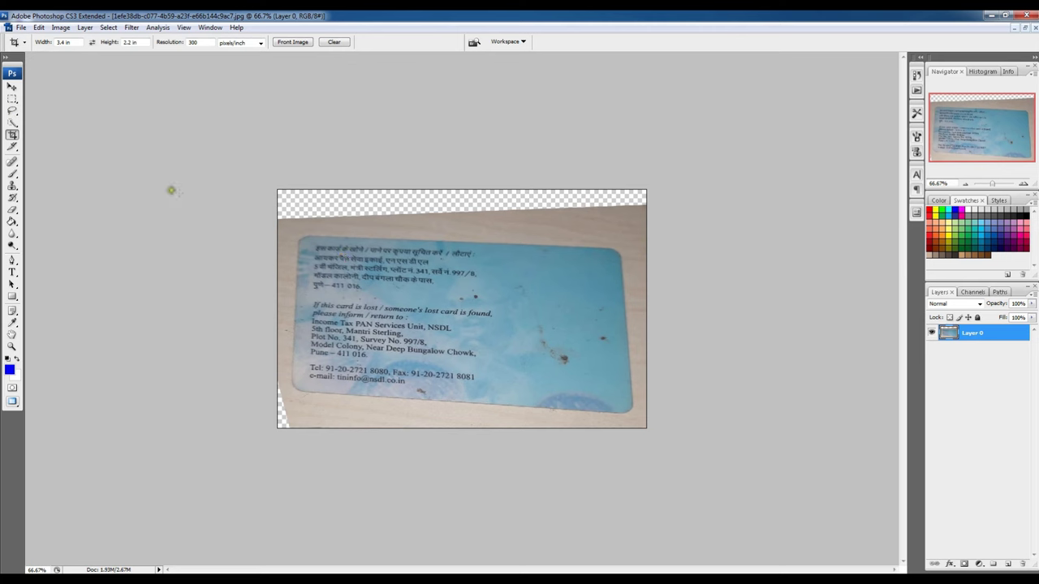
pyautogui.moveTo(236, 205); pyautogui.dragTo(647, 428)
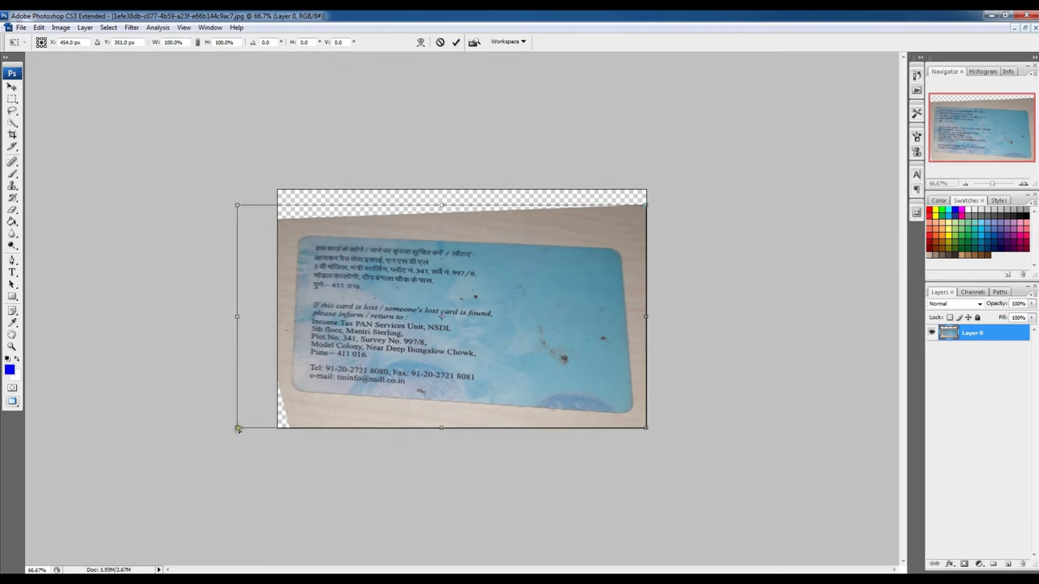
pyautogui.moveTo(237, 428); pyautogui.dragTo(237, 458)
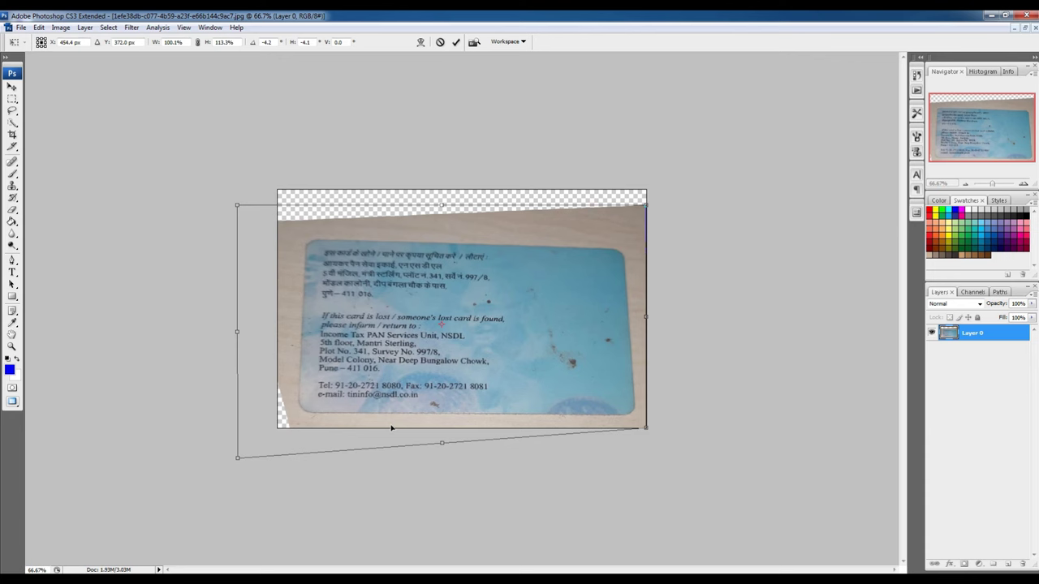
pyautogui.press('Escape')
pyautogui.press('c')
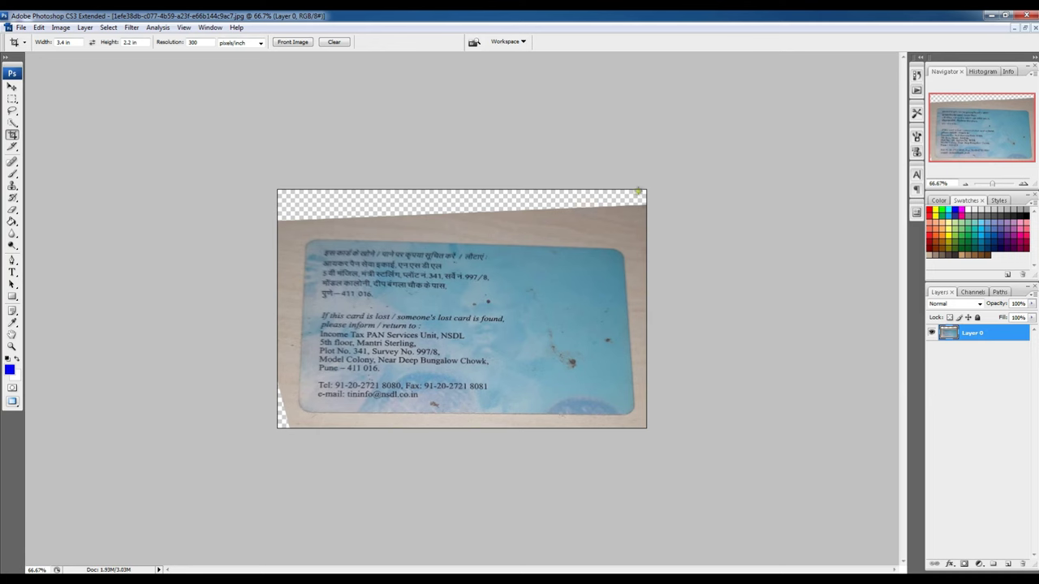
# Step: Stretch the card-back layer and pull its upper corners outward until the card alone fills the canvas, and restore the floating window
pyautogui.click(12, 86)
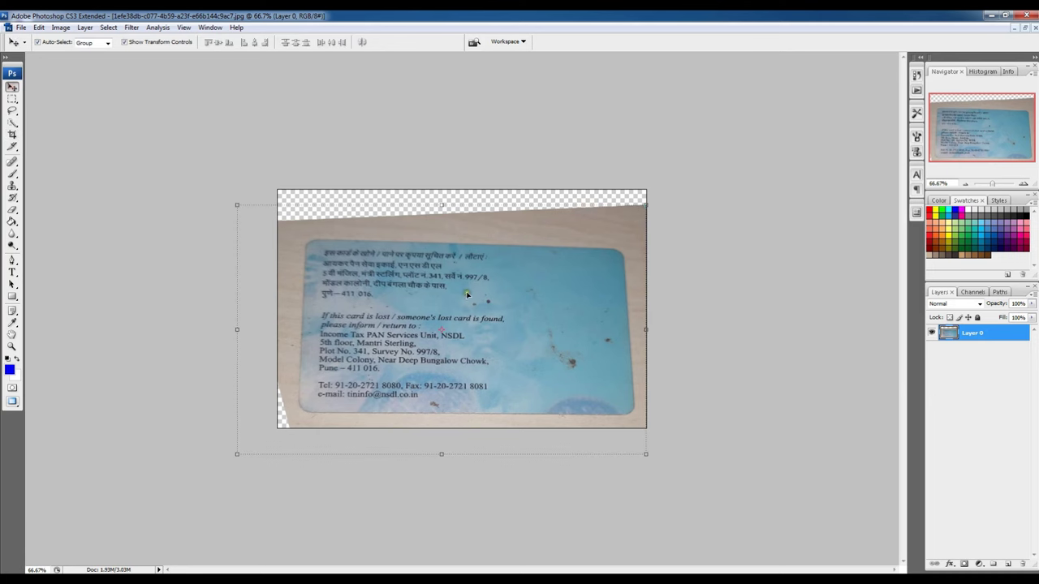
pyautogui.moveTo(441, 206); pyautogui.dragTo(449, 153)
pyautogui.moveTo(657, 288); pyautogui.dragTo(661, 287)
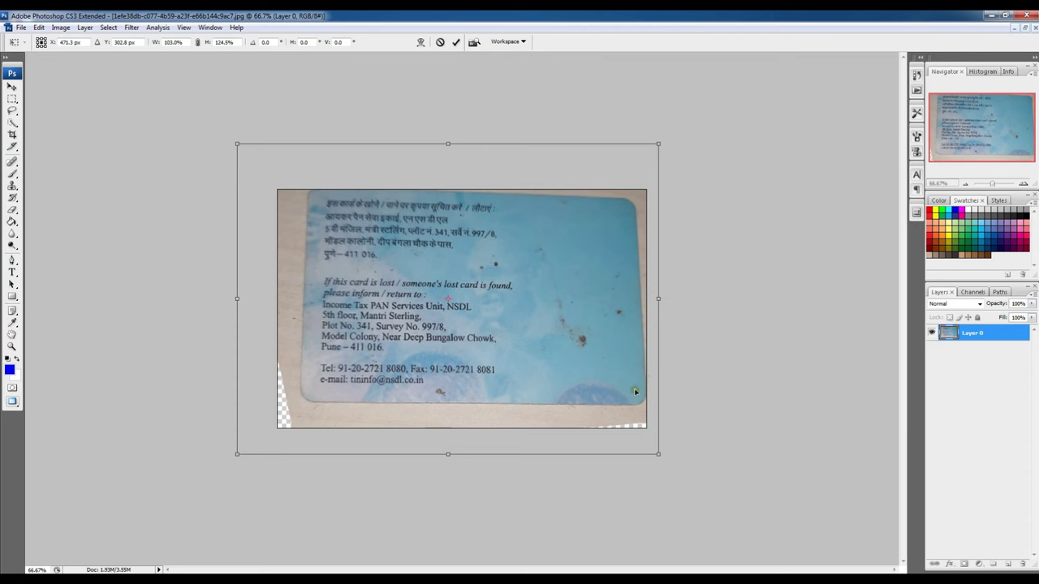
pyautogui.moveTo(233, 297); pyautogui.dragTo(205, 297)
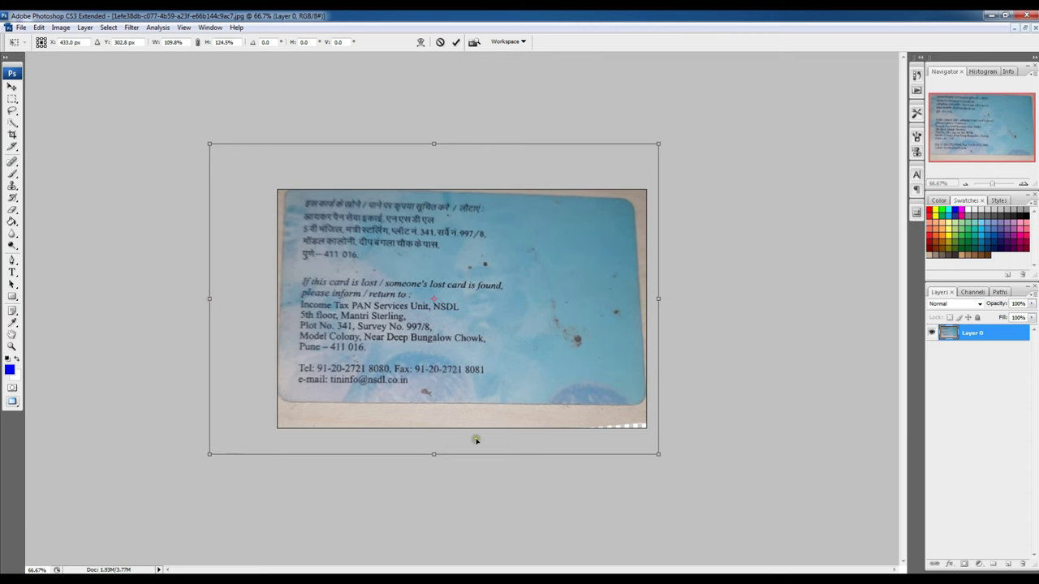
pyautogui.moveTo(435, 455); pyautogui.dragTo(441, 489)
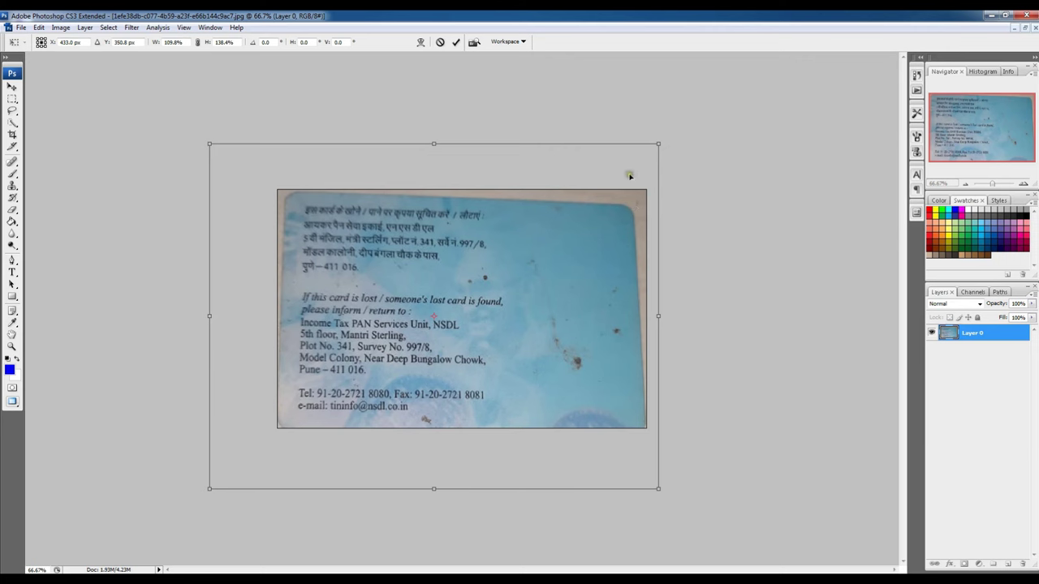
pyautogui.moveTo(659, 145); pyautogui.dragTo(686, 116)
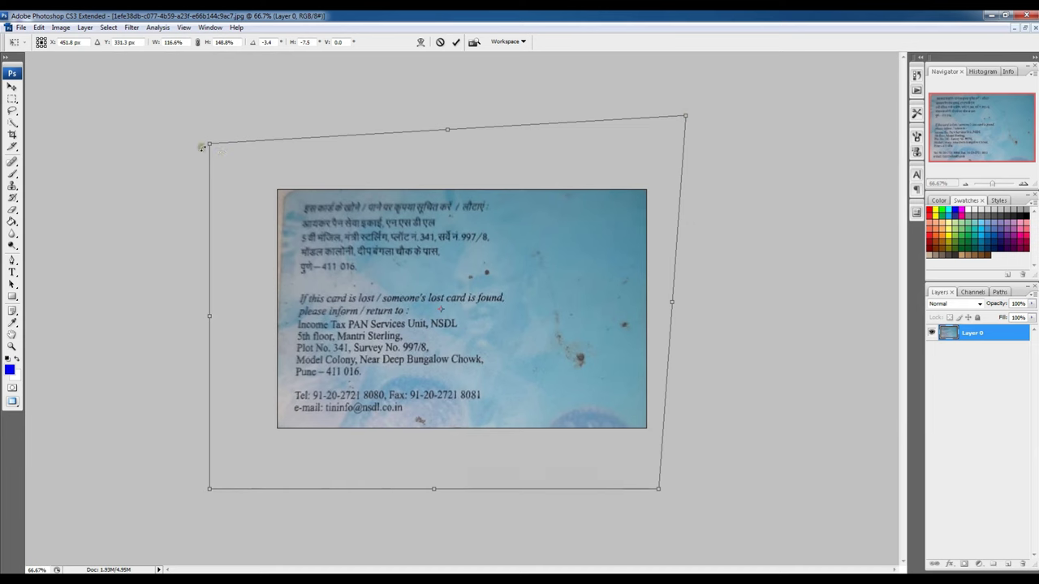
pyautogui.moveTo(211, 145); pyautogui.dragTo(190, 136)
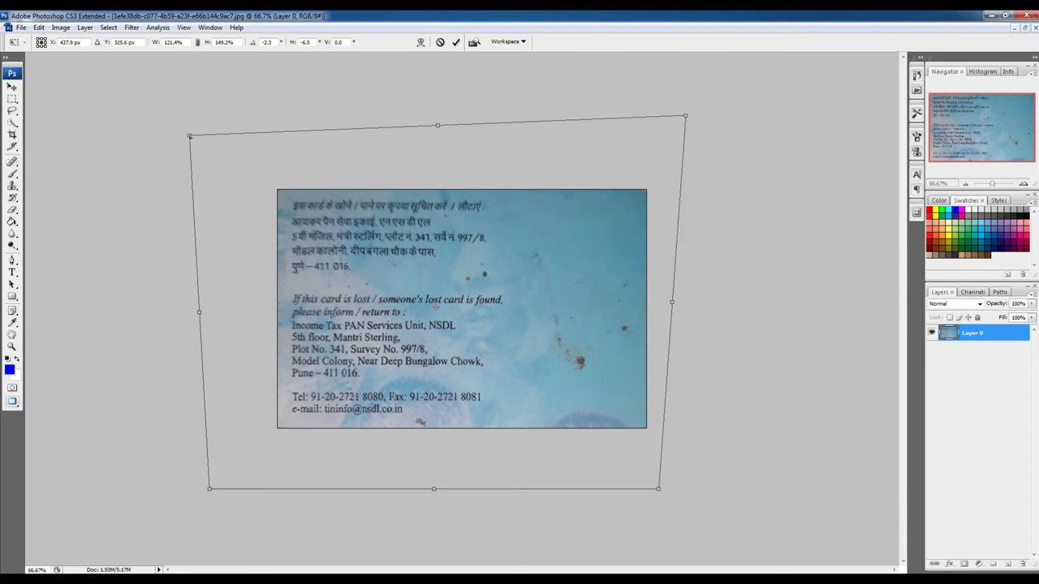
pyautogui.press('Return')
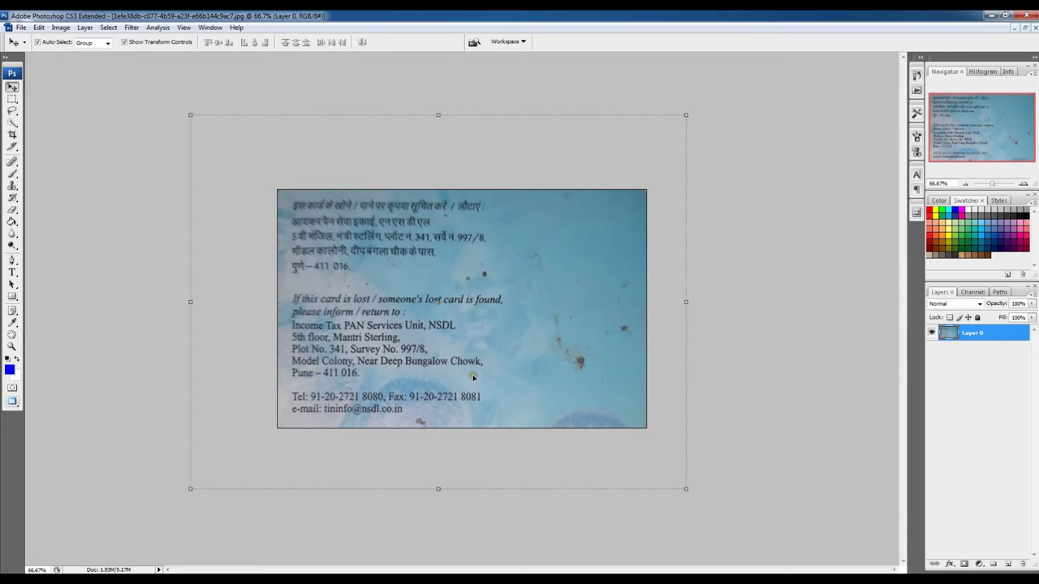
pyautogui.click(1025, 29)
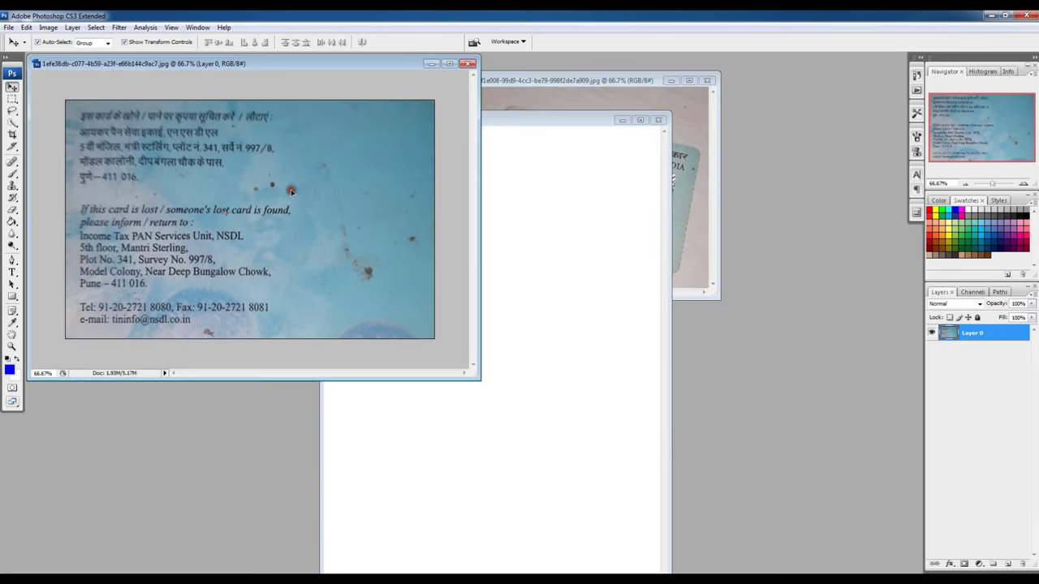
pyautogui.moveTo(326, 207); pyautogui.dragTo(559, 436)
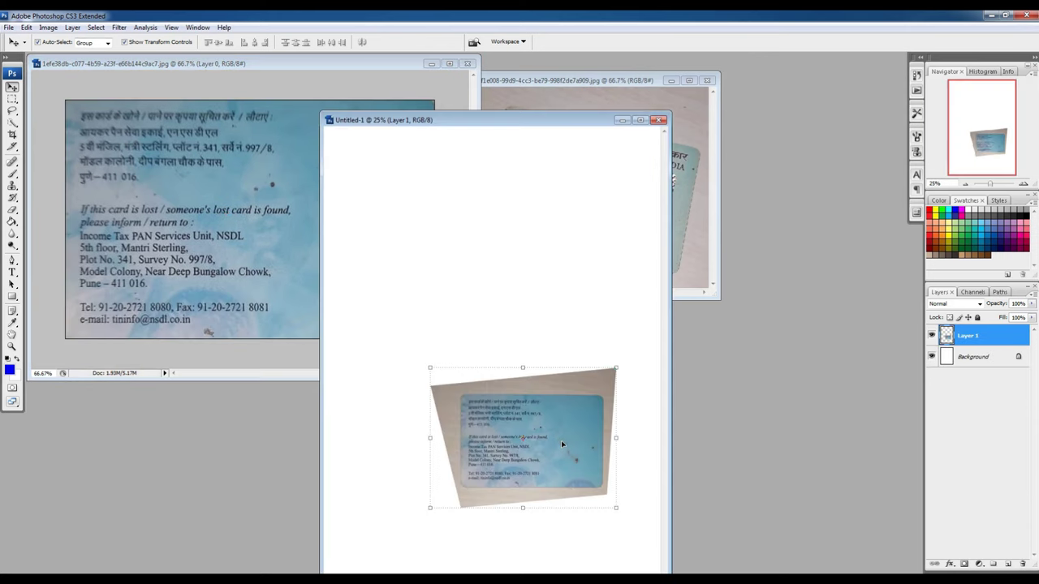
pyautogui.hotkey('ctrl', 'z')
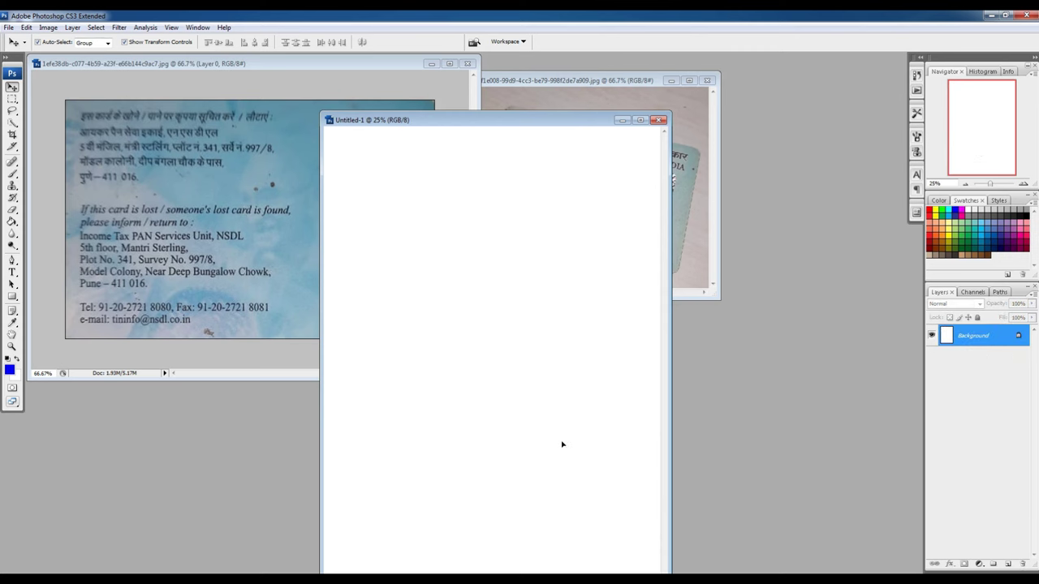
pyautogui.click(297, 180)
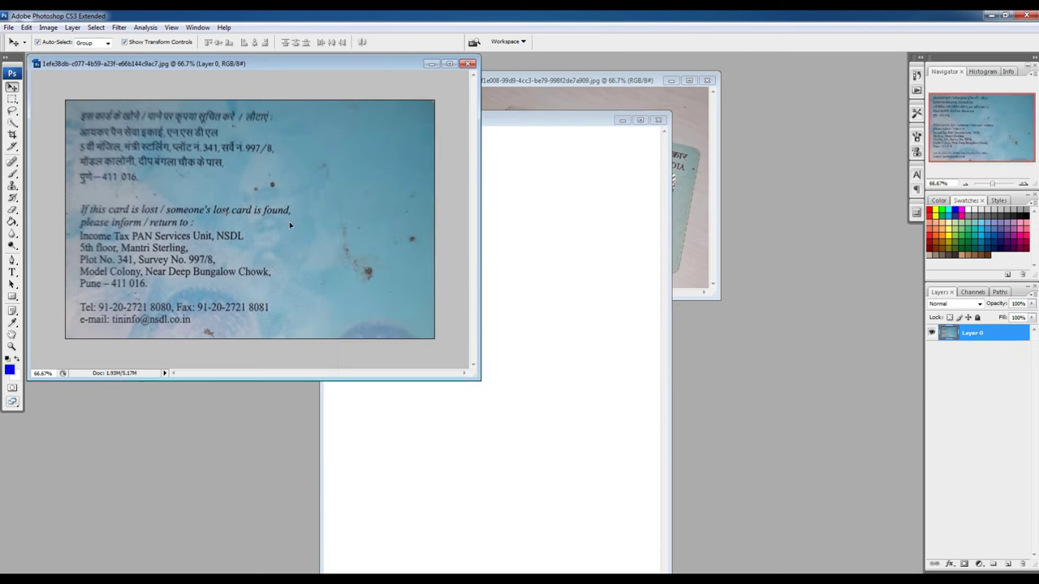
# Step: Flatten the card-back image and copy it onto the A4 page, placing it right of centre in the page's upper half
pyautogui.click(72, 28)
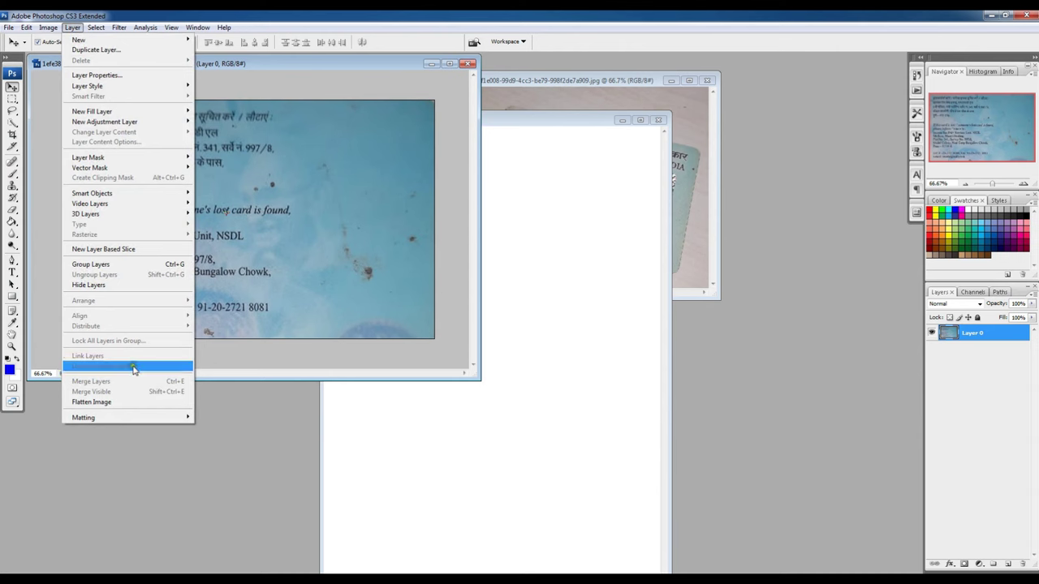
pyautogui.click(141, 403)
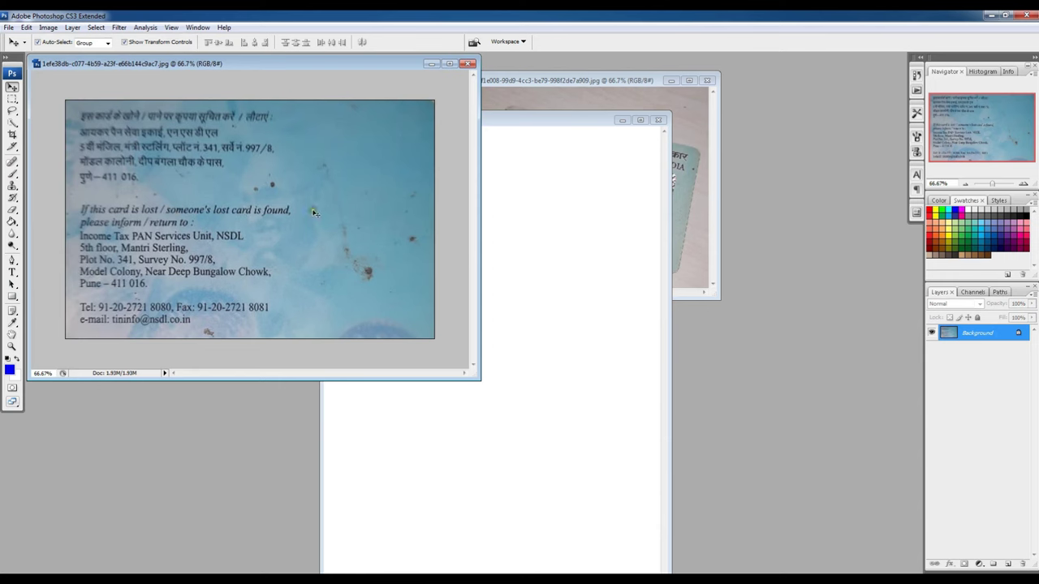
pyautogui.moveTo(313, 190); pyautogui.dragTo(559, 363)
pyautogui.click(494, 316)
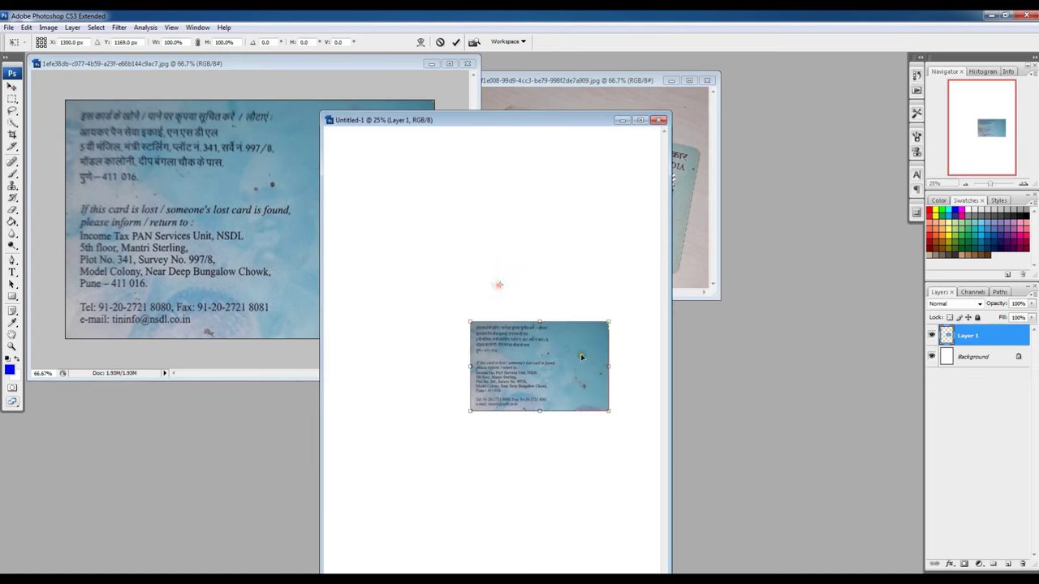
pyautogui.press('Return')
pyautogui.moveTo(508, 347); pyautogui.dragTo(497, 297)
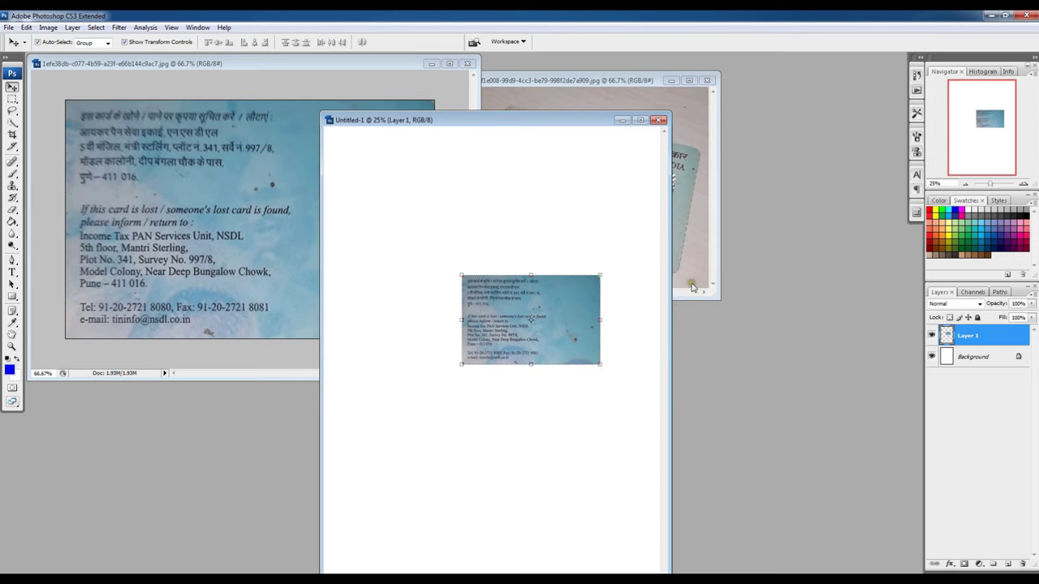
# Step: Crop the card-front photo to 3.4 × 2.2 in at 300 pixels/inch, with the crop frame enclosing the whole card
pyautogui.click(689, 80)
pyautogui.click(12, 135)
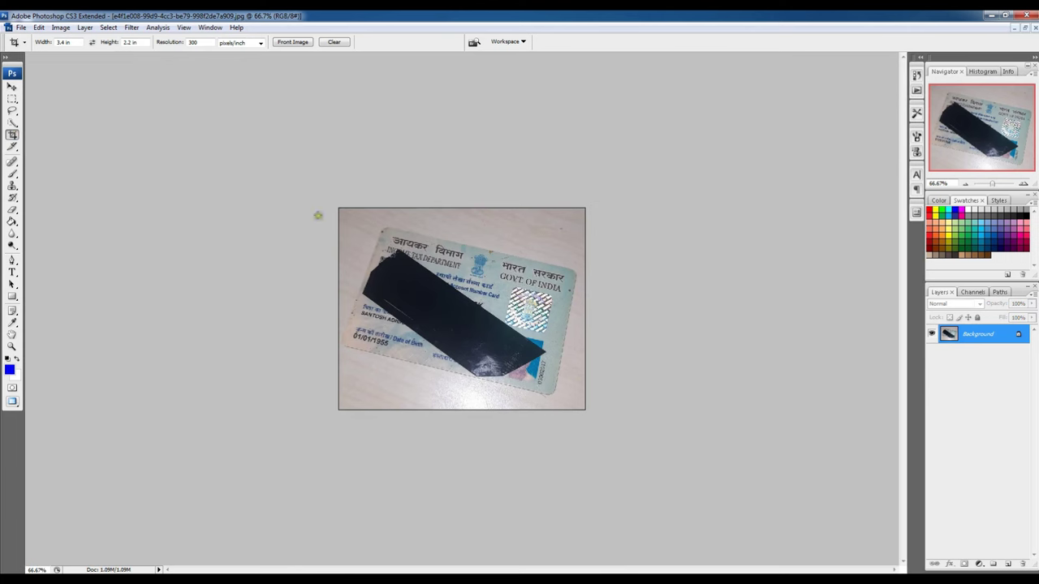
pyautogui.moveTo(397, 254); pyautogui.dragTo(682, 397)
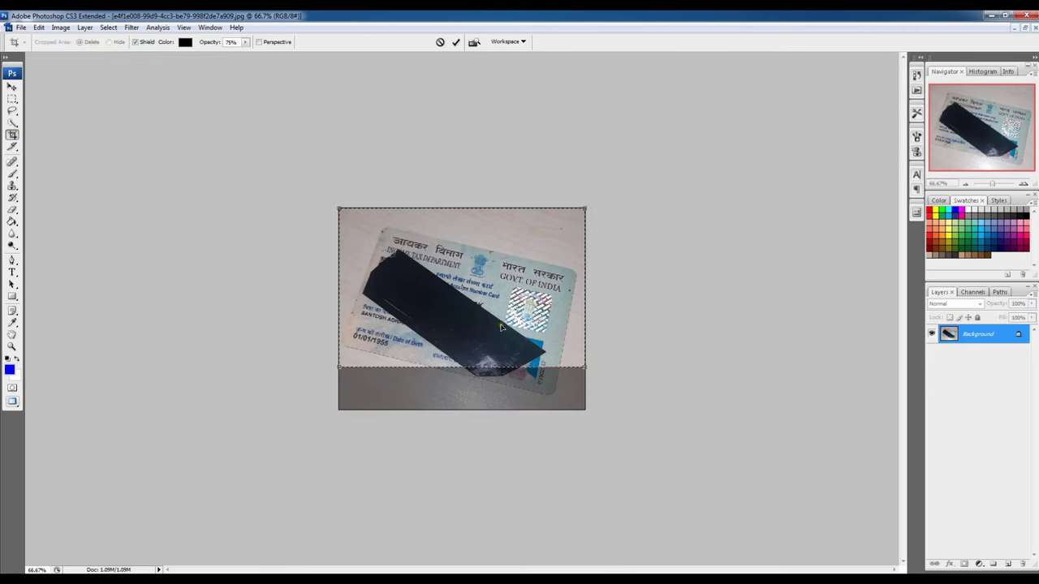
pyautogui.moveTo(501, 341); pyautogui.dragTo(502, 349)
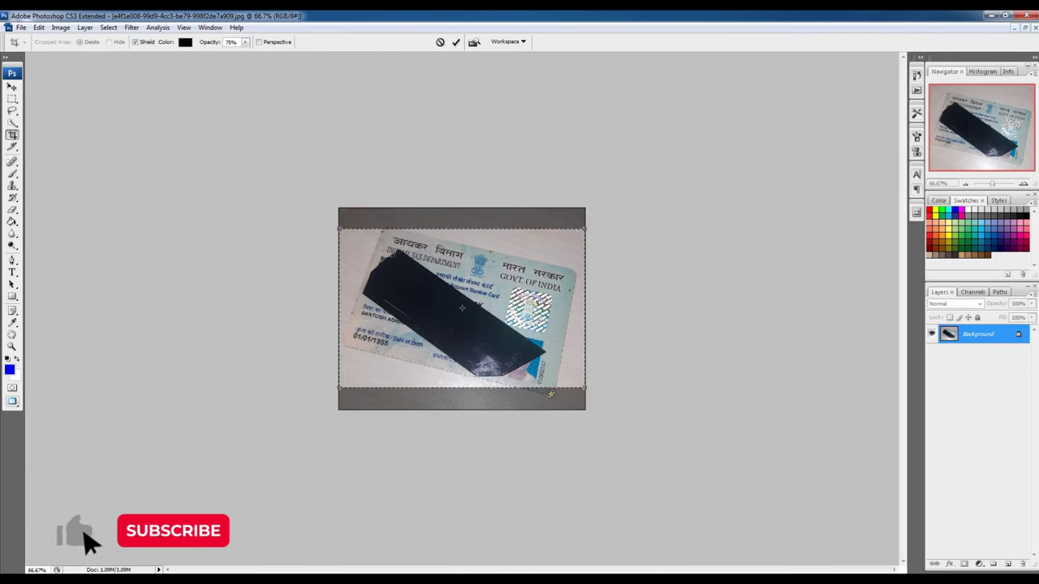
pyautogui.moveTo(585, 389); pyautogui.dragTo(607, 400)
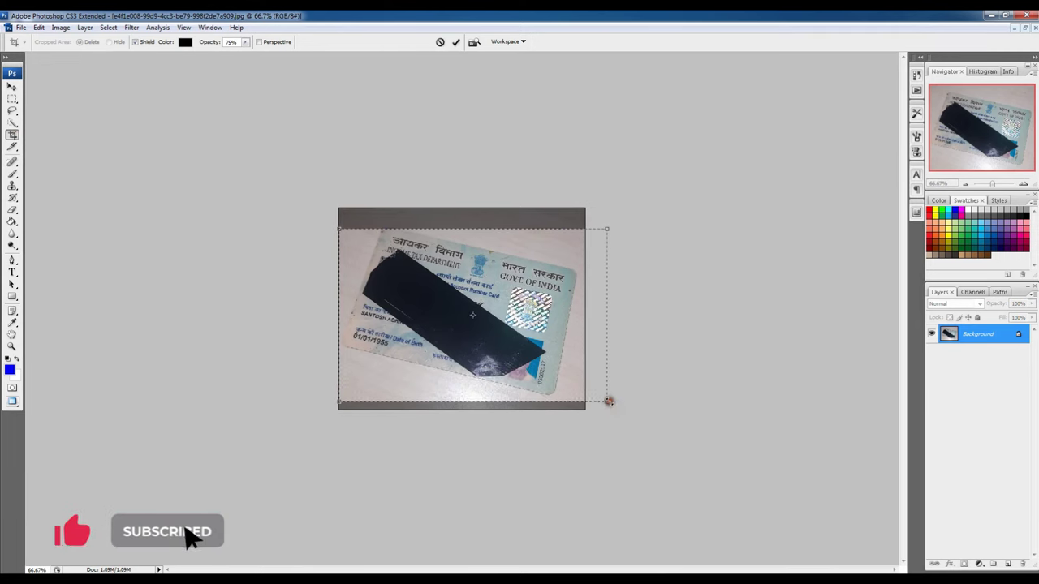
pyautogui.moveTo(339, 229); pyautogui.dragTo(320, 216)
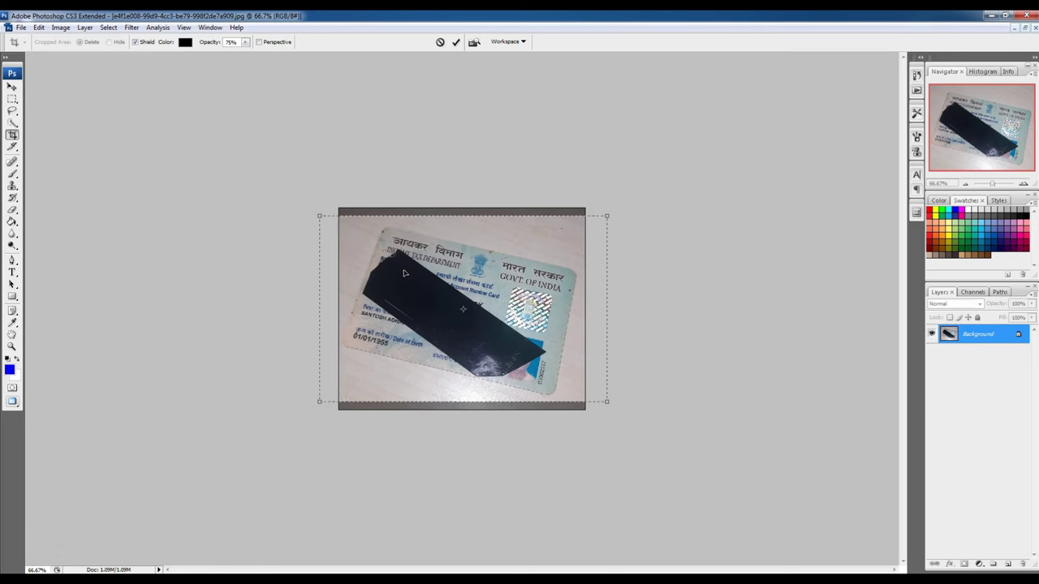
pyautogui.press('Return')
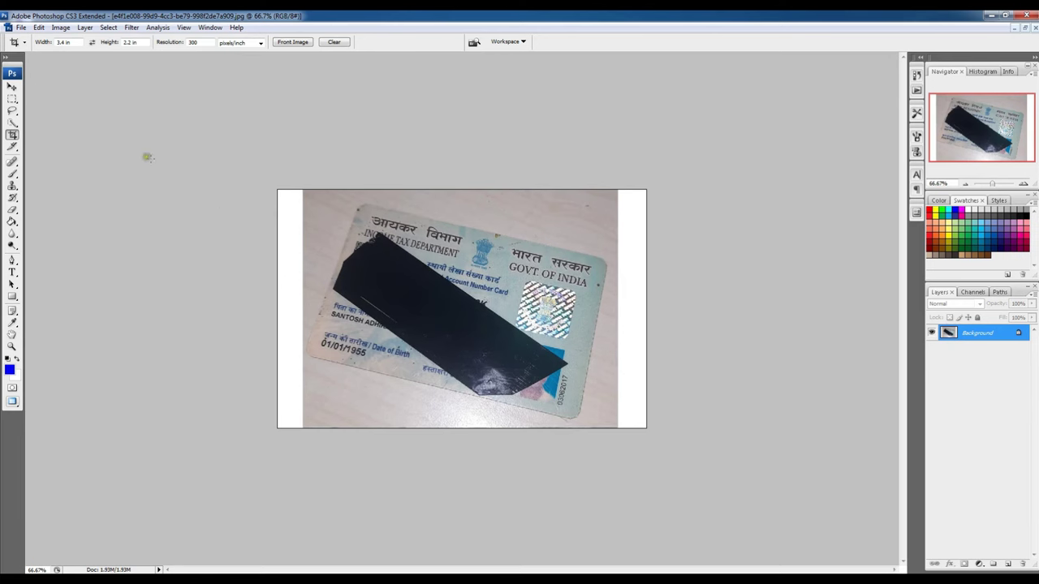
# Step: Convert the card-front background into a layer and distort it, pulling its upper corners outward and shifting the card toward the canvas centre
pyautogui.click(10, 86)
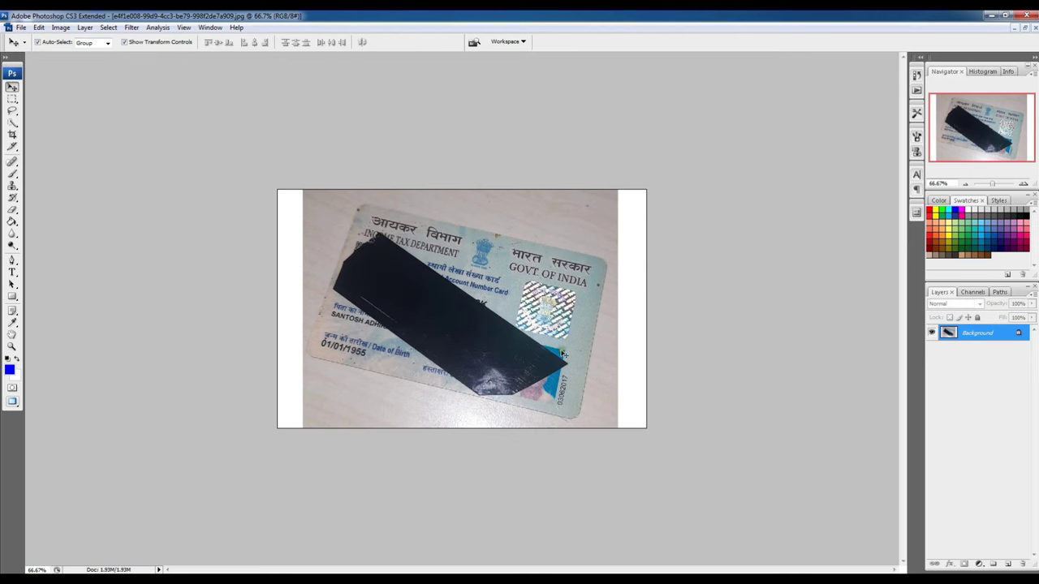
pyautogui.doubleClick(1000, 336)
pyautogui.click(613, 197)
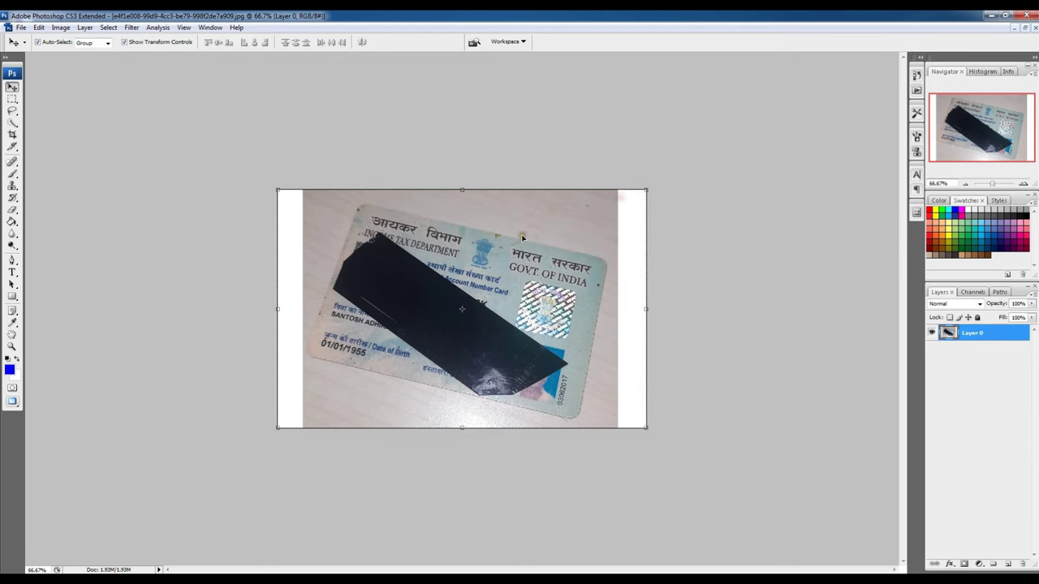
pyautogui.hotkey('ctrl', 't')
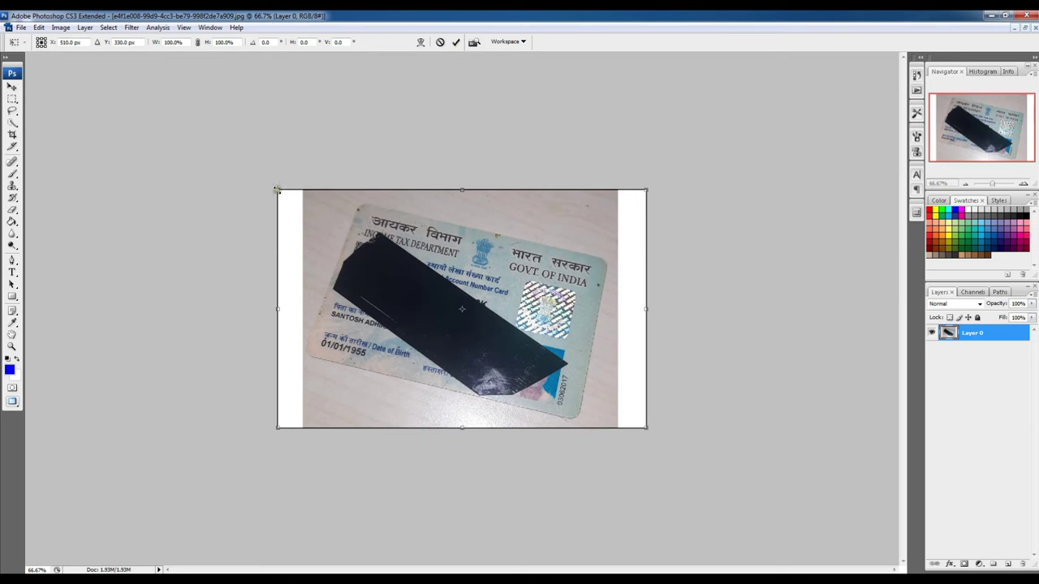
pyautogui.moveTo(278, 190); pyautogui.dragTo(167, 181)
pyautogui.moveTo(646, 190); pyautogui.dragTo(668, 94)
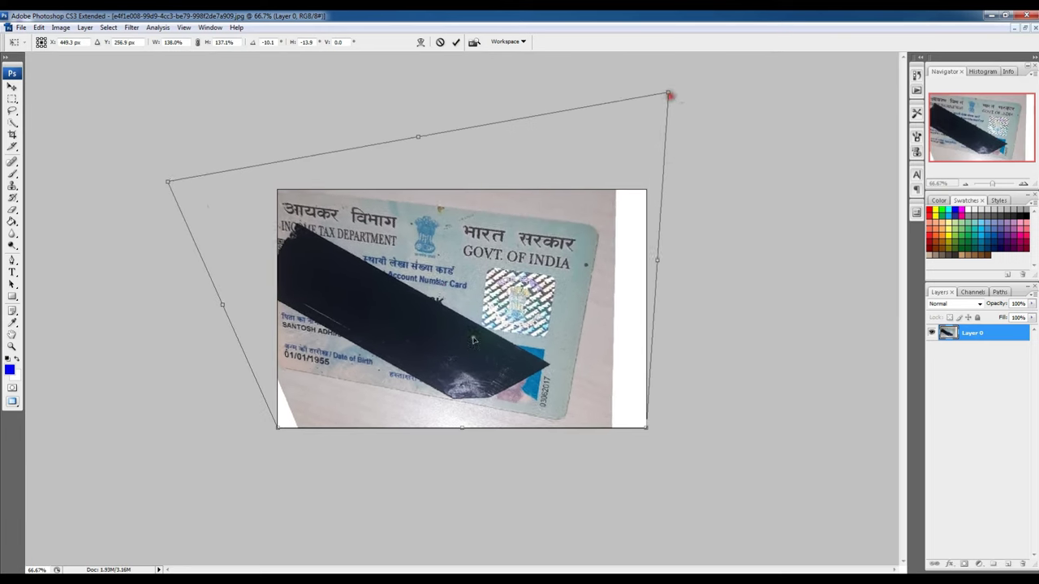
pyautogui.moveTo(474, 339); pyautogui.dragTo(502, 347)
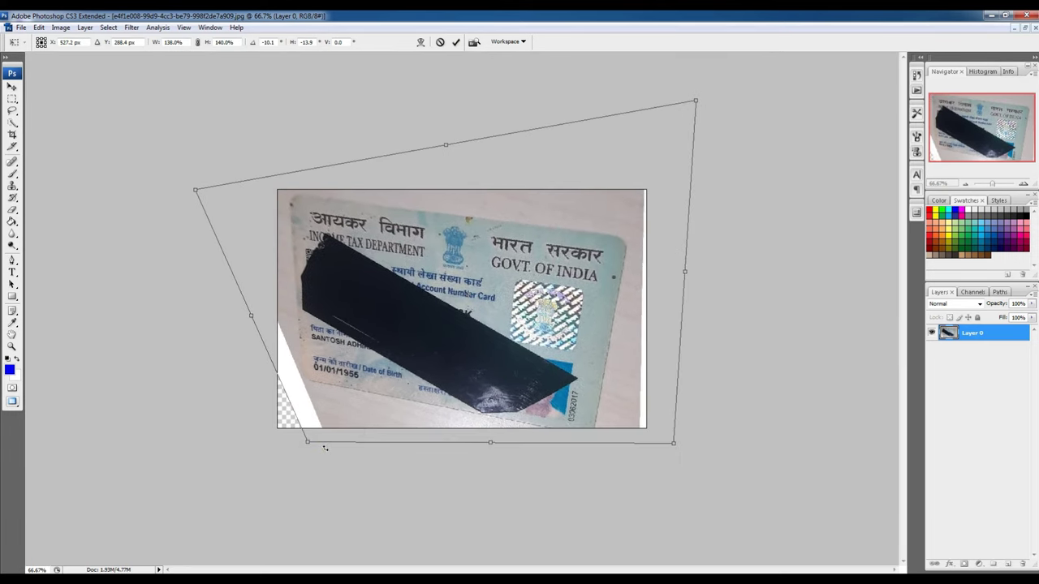
pyautogui.press('Return')
# Step: Distort the card-front layer again, pulling its corners to level the card's top and bottom edges
pyautogui.moveTo(696, 101); pyautogui.dragTo(714, 24)
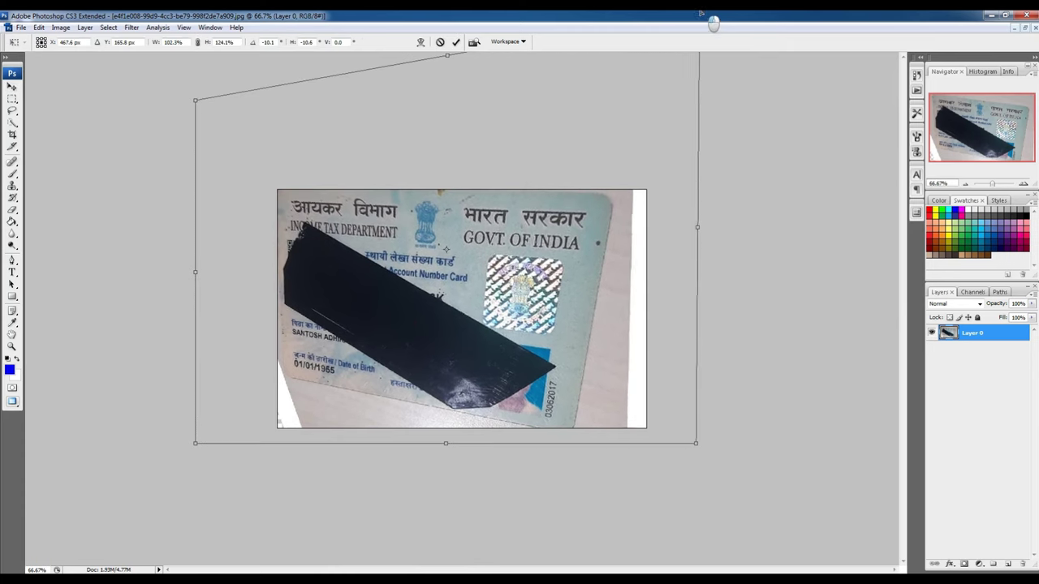
pyautogui.moveTo(455, 325); pyautogui.dragTo(498, 342)
pyautogui.moveTo(739, 461); pyautogui.dragTo(666, 410)
pyautogui.moveTo(238, 411); pyautogui.dragTo(243, 480)
pyautogui.moveTo(239, 300); pyautogui.dragTo(183, 302)
pyautogui.moveTo(185, 480); pyautogui.dragTo(181, 488)
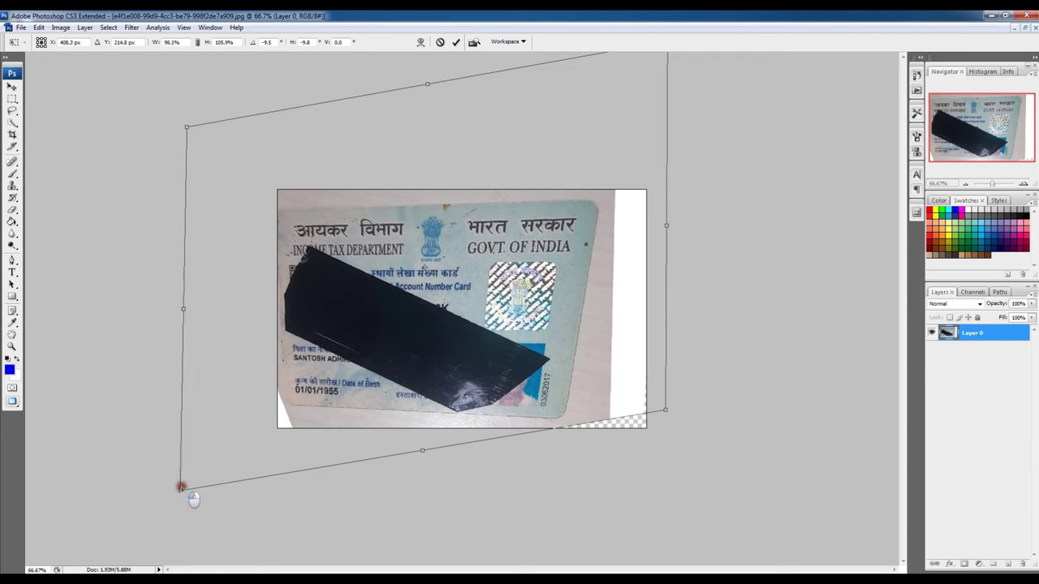
pyautogui.press('Return')
# Step: Widen the card-front layer by pulling its lower-right corner outward, and extend its lower-left corner down and outward
pyautogui.hotkey('ctrl', 't')
pyautogui.moveTo(668, 472); pyautogui.dragTo(746, 480)
pyautogui.press('Return')
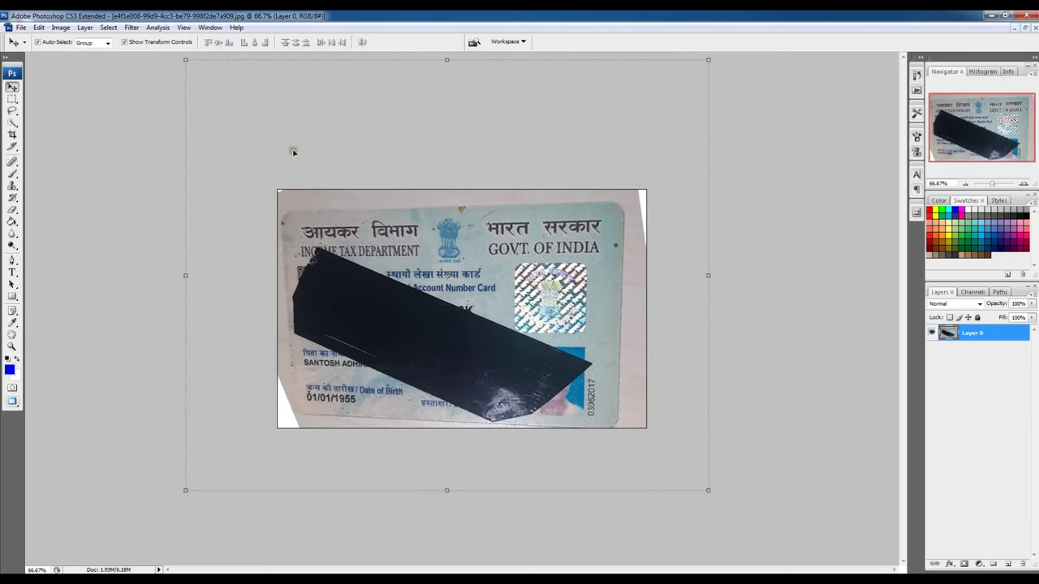
pyautogui.moveTo(189, 488); pyautogui.dragTo(172, 501)
# Step: Stretch the card-front layer's edges and corners outward until the card alone fills the canvas
pyautogui.hotkey('ctrl', '+')
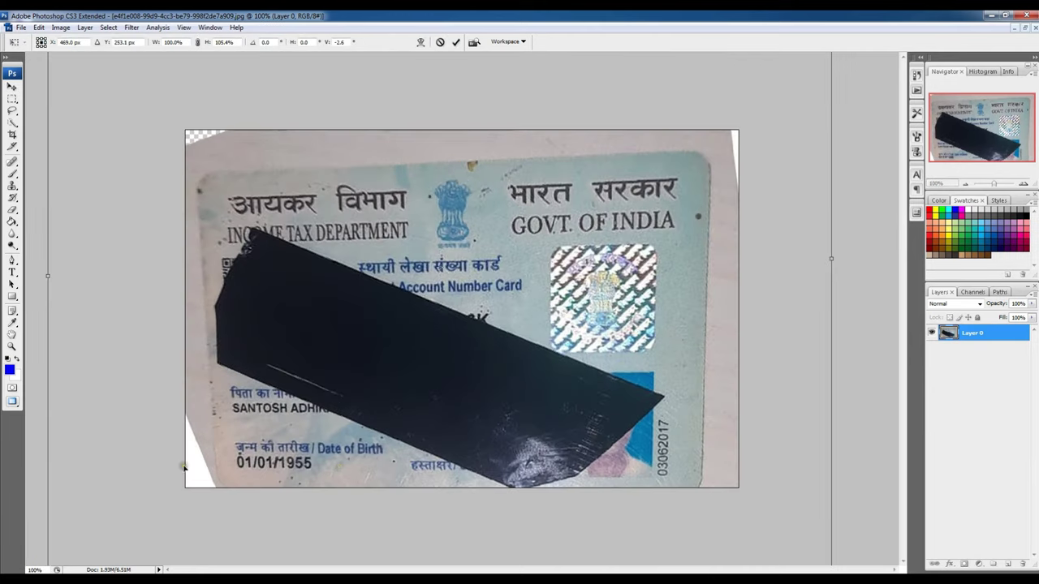
pyautogui.hotkey('ctrl', '-')
pyautogui.hotkey('ctrl', '-')
pyautogui.moveTo(255, 121); pyautogui.dragTo(255, 93)
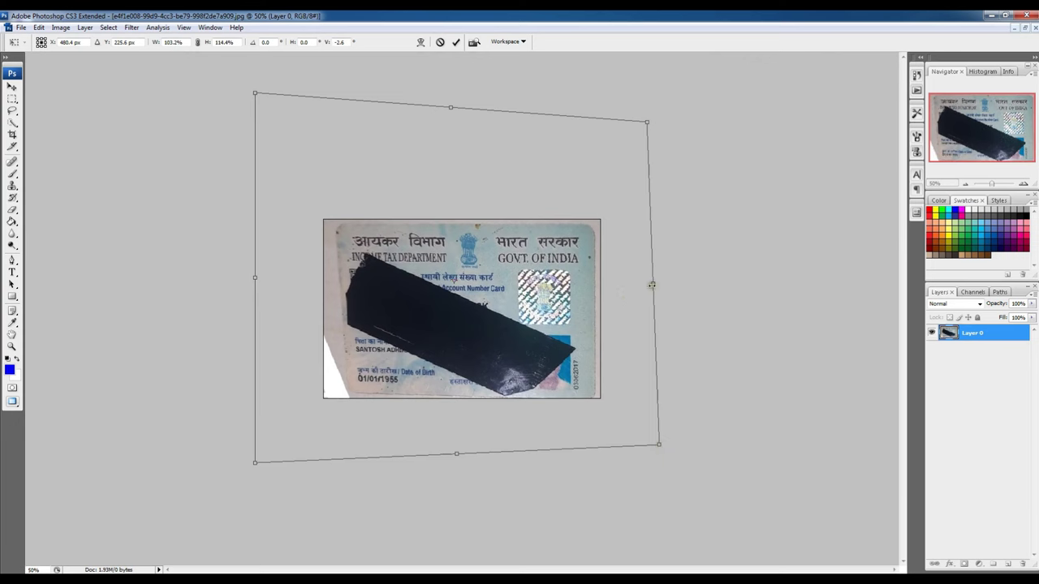
pyautogui.moveTo(652, 284); pyautogui.dragTo(661, 278)
pyautogui.moveTo(450, 107); pyautogui.dragTo(454, 95)
pyautogui.moveTo(256, 464); pyautogui.dragTo(224, 471)
pyautogui.moveTo(236, 280); pyautogui.dragTo(224, 281)
pyautogui.moveTo(445, 459); pyautogui.dragTo(433, 468)
pyautogui.press('Return')
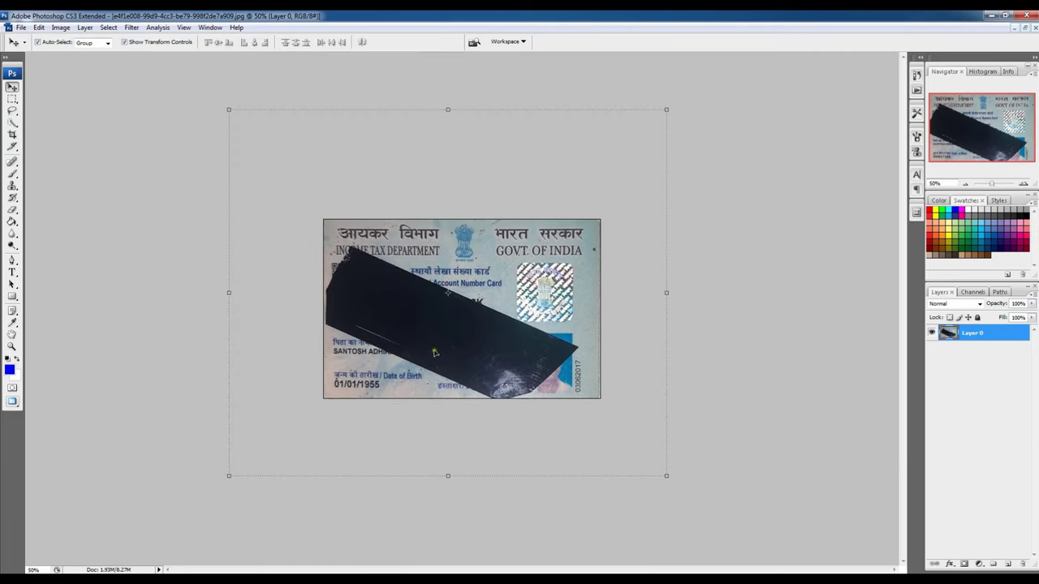
# Step: Flatten the card-front image, restore its floating window, and copy the card onto the A4 page above the card back
pyautogui.click(85, 27)
pyautogui.click(114, 404)
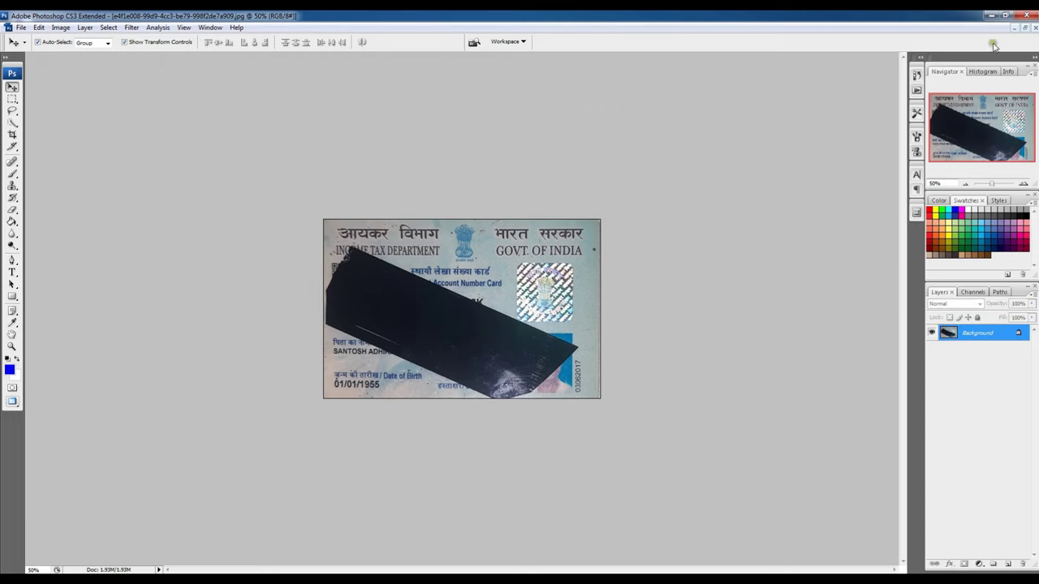
pyautogui.click(1024, 28)
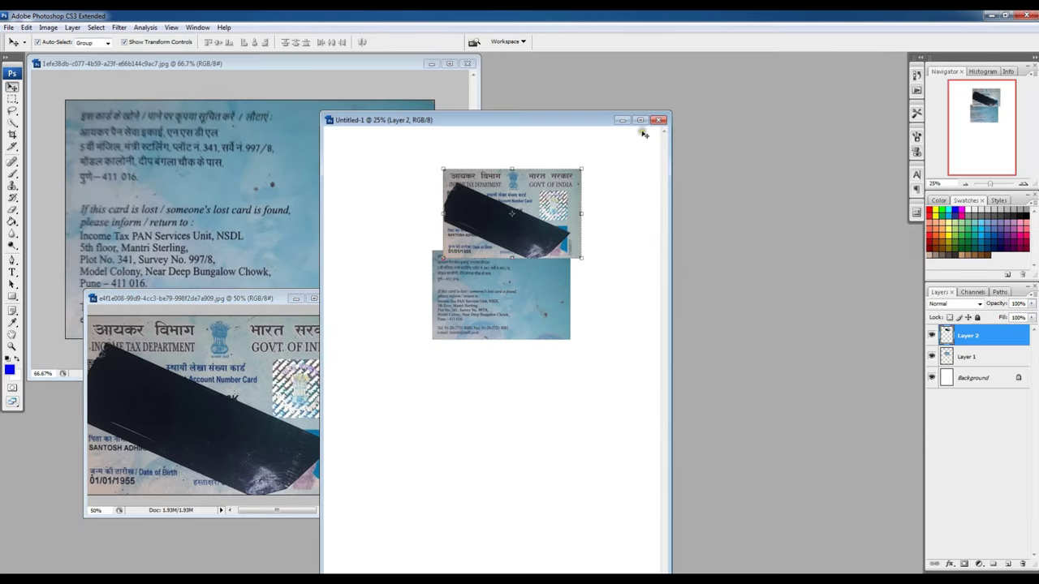
# Step: Arrange the two cards in the A4 page's upper half, aligning the front directly above the back with a small gap between them
pyautogui.click(640, 121)
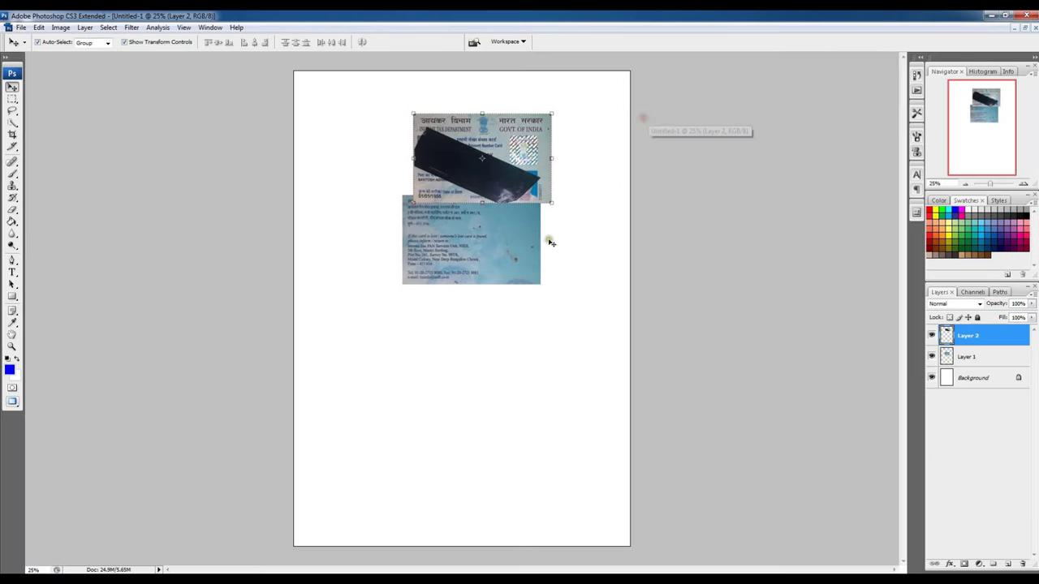
pyautogui.moveTo(484, 165); pyautogui.dragTo(408, 140)
pyautogui.moveTo(474, 210); pyautogui.dragTo(550, 108)
pyautogui.moveTo(535, 154); pyautogui.dragTo(457, 280)
pyautogui.moveTo(432, 139); pyautogui.dragTo(502, 164)
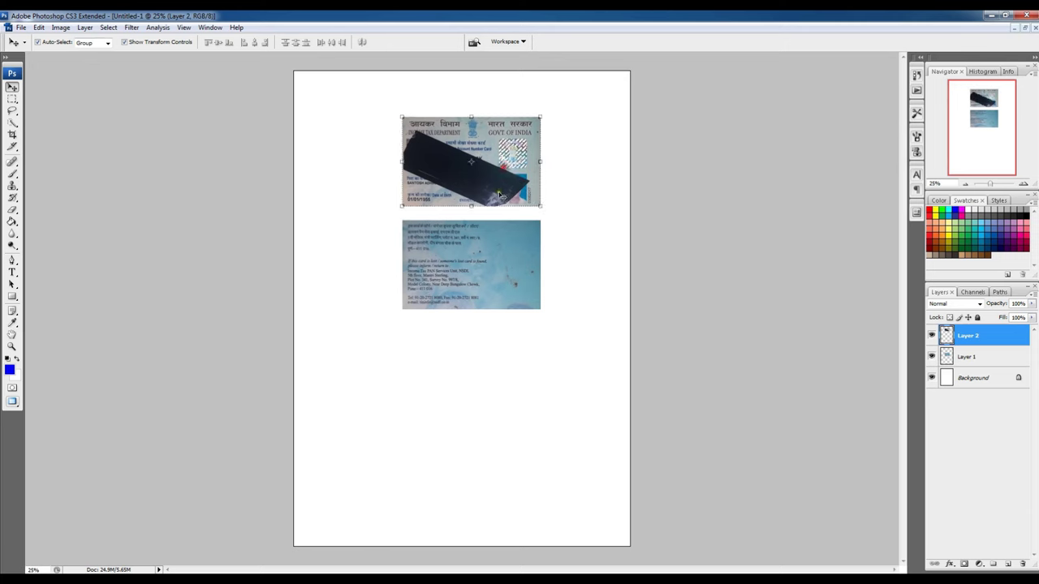
pyautogui.click(479, 265)
pyautogui.hotkey('ctrl', 't')
pyautogui.press('Return')
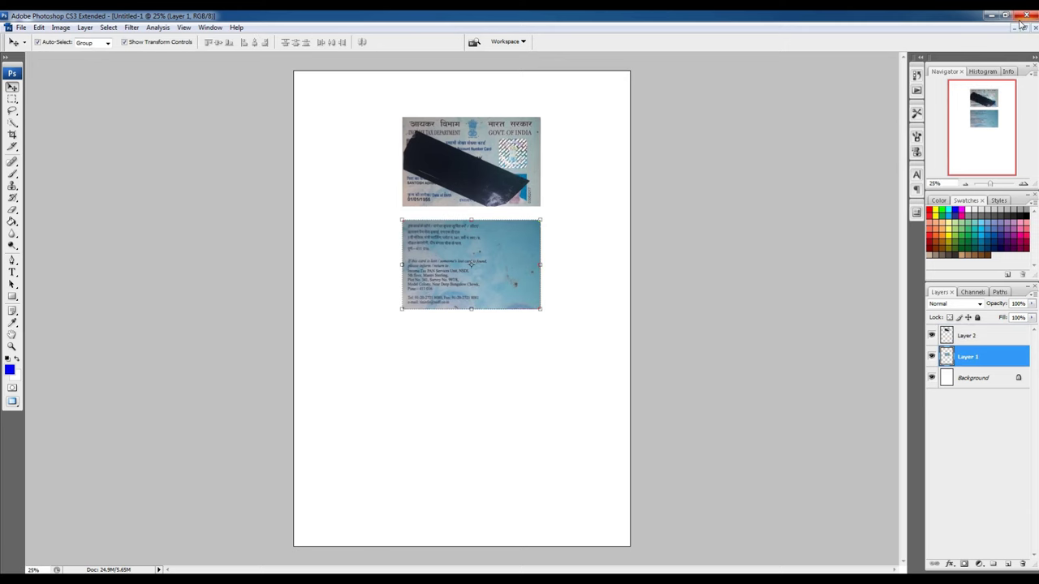
# Step: Restore the floating windows and rotate the card front on the A4 page about 90° clockwise
pyautogui.click(1027, 28)
pyautogui.moveTo(348, 65); pyautogui.dragTo(287, 84)
pyautogui.click(570, 240)
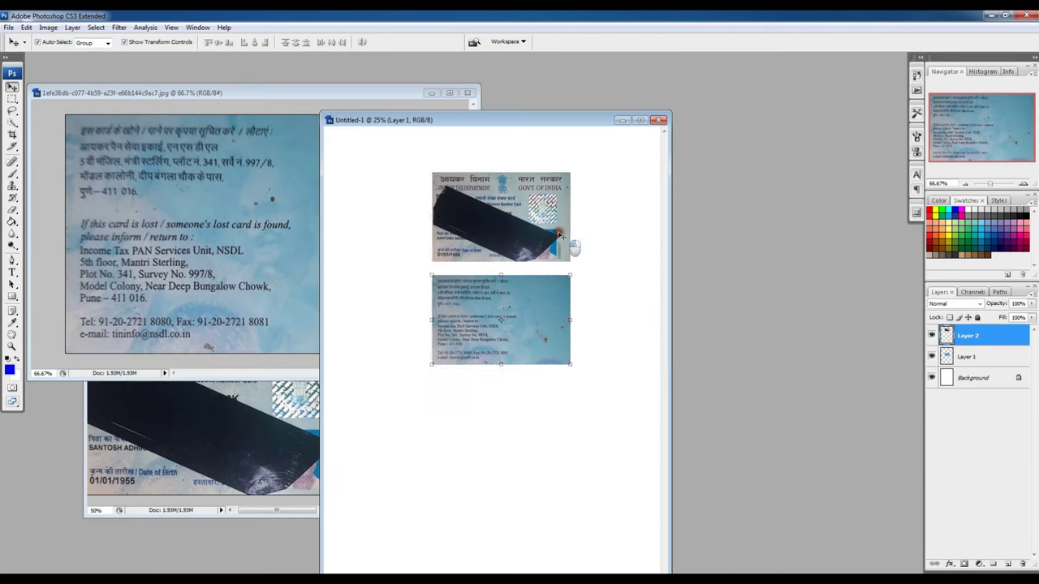
pyautogui.hotkey('ctrl', 't')
pyautogui.moveTo(584, 242); pyautogui.dragTo(484, 324)
pyautogui.press('Return')
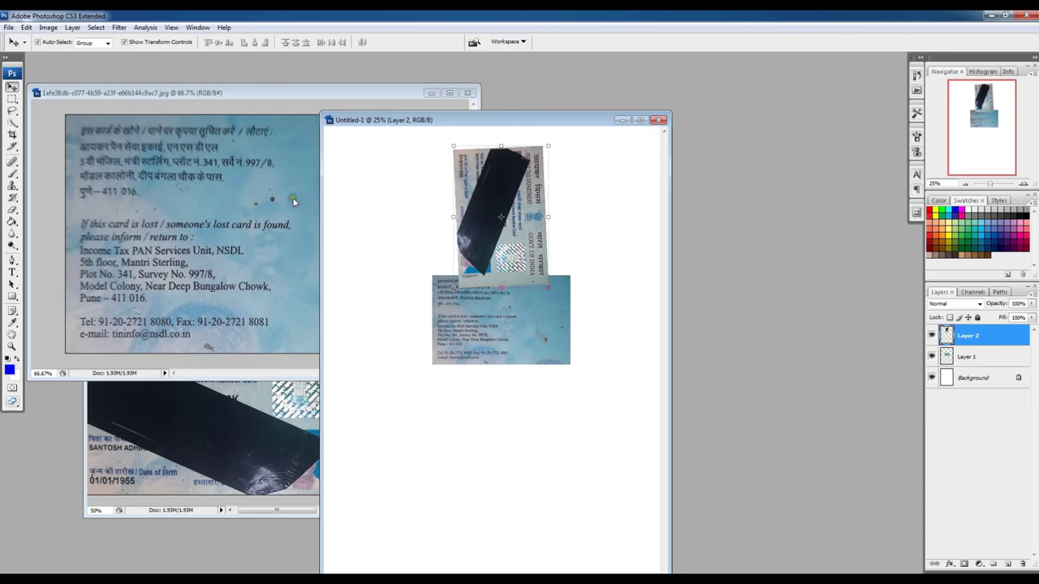
# Step: Crop the card-back image to a 2.2 × 3.4 in portrait and copy it onto the A4 page below the two cards
pyautogui.click(291, 197)
pyautogui.click(11, 136)
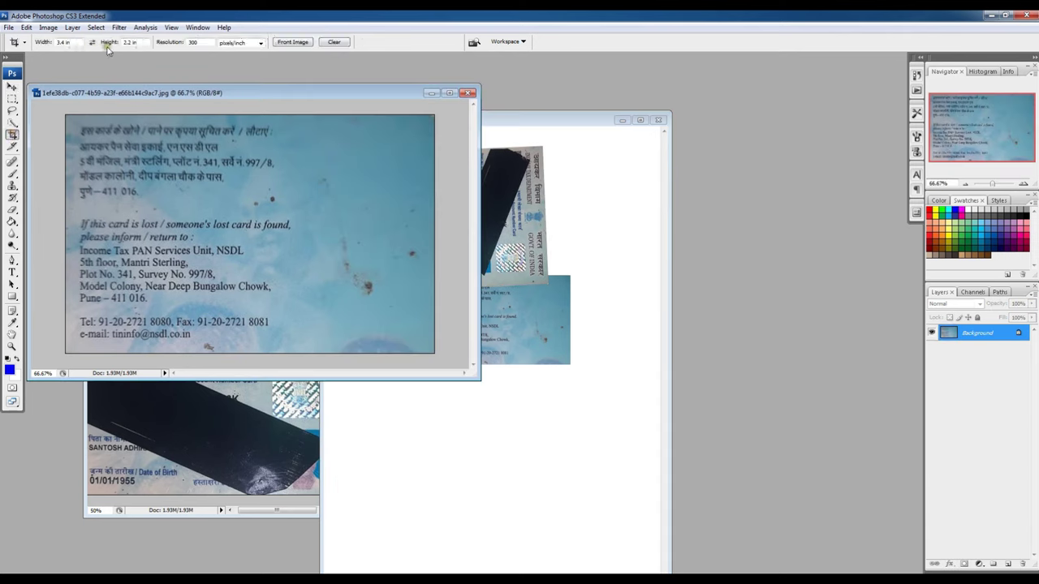
pyautogui.click(42, 45)
pyautogui.write('2')
pyautogui.press('Tab')
pyautogui.write('2.4')
pyautogui.moveTo(193, 114); pyautogui.dragTo(487, 479)
pyautogui.press('Return')
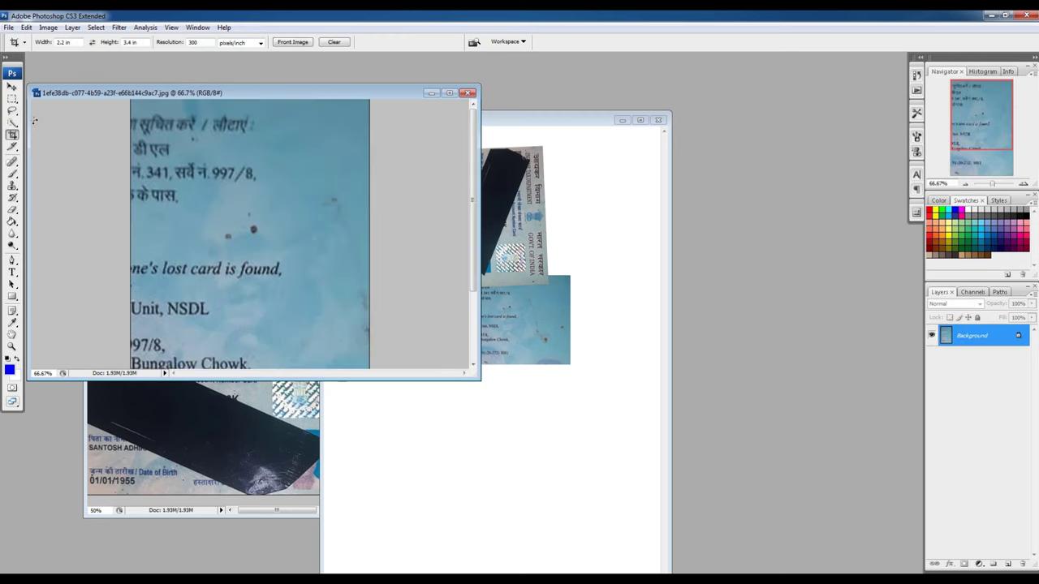
pyautogui.click(12, 86)
pyautogui.moveTo(315, 257); pyautogui.dragTo(463, 446)
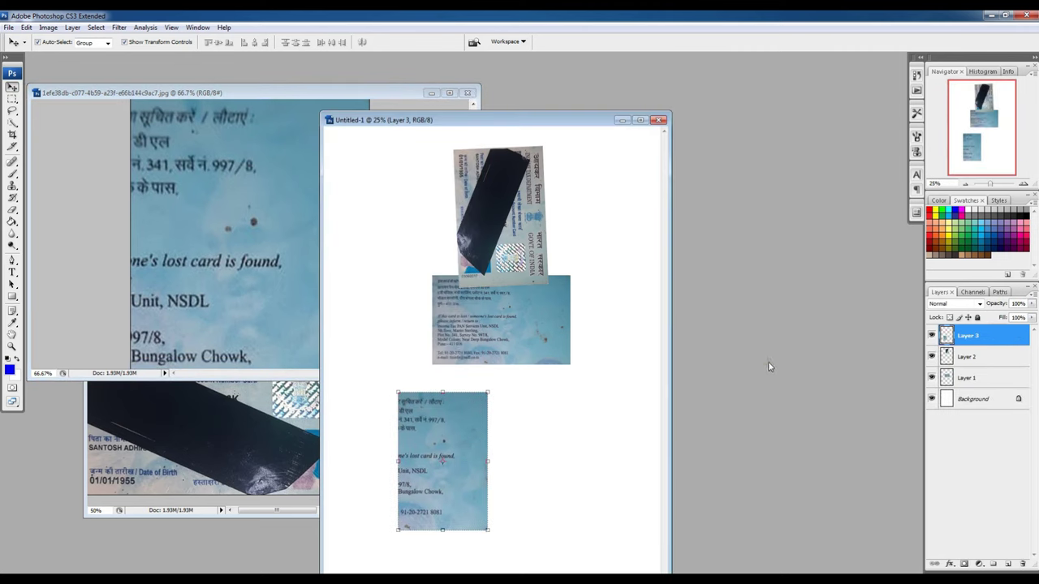
# Step: Preview the A4 page's print setup for the HP LaserJet M1005 with Scale to Fit Media enabled, and close it without printing
pyautogui.hotkey('ctrl', 'p')
pyautogui.click(555, 130)
pyautogui.click(556, 129)
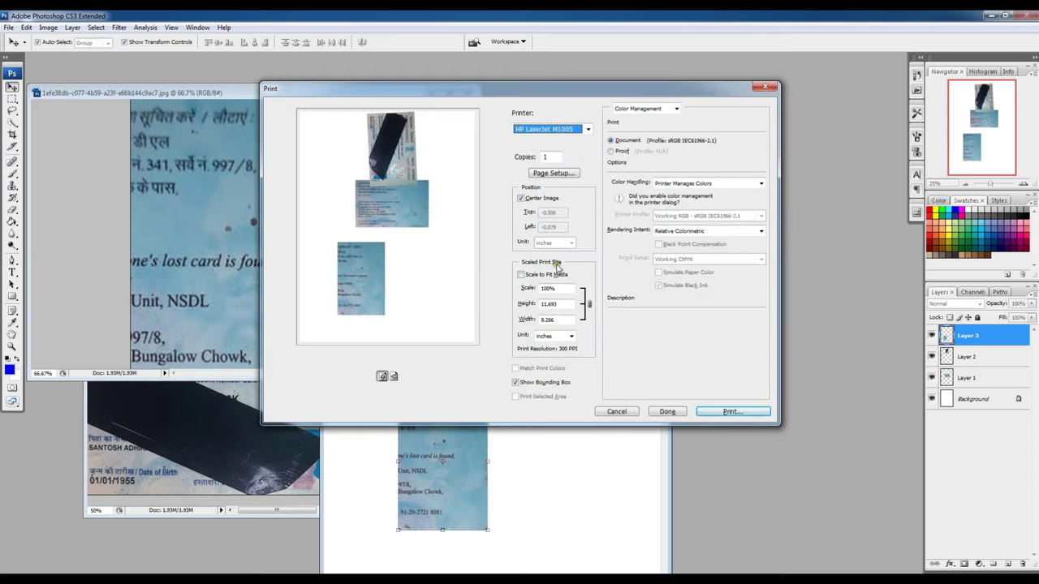
pyautogui.click(524, 276)
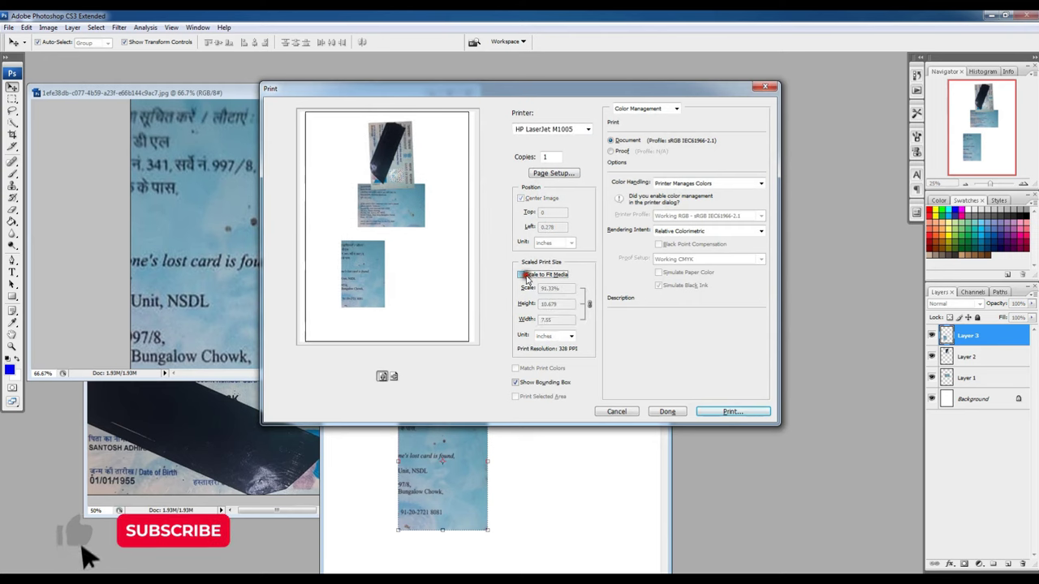
pyautogui.click(524, 275)
pyautogui.click(523, 275)
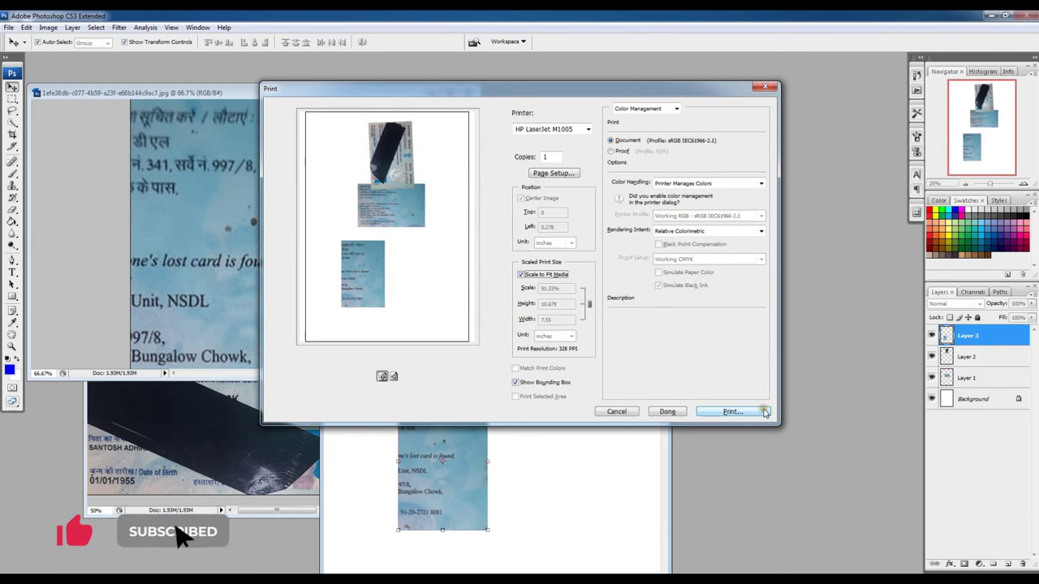
pyautogui.click(765, 87)
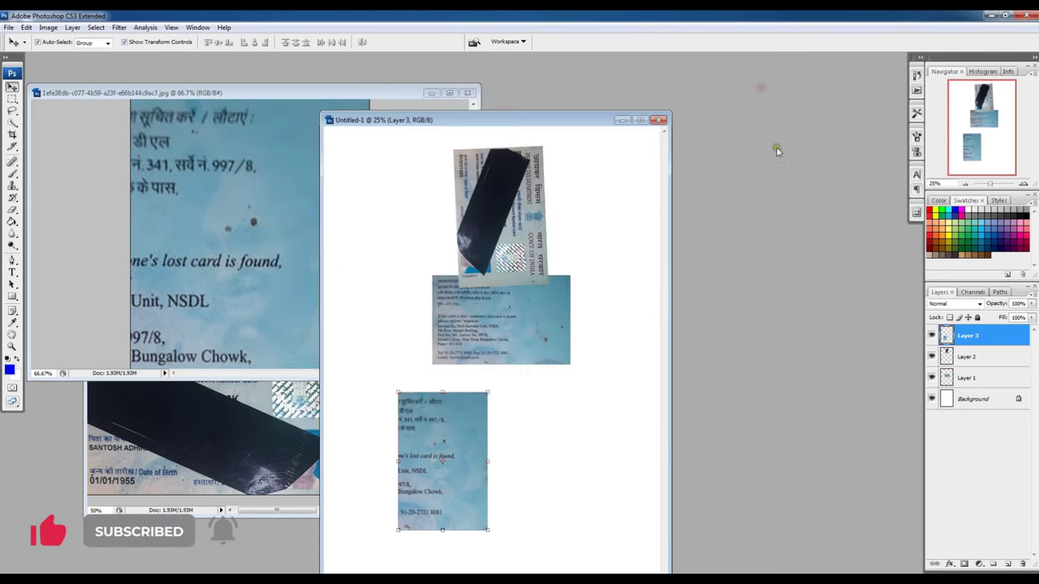
# Step: Save the A4 page to the Desktop as a JPEG named 545 with quality 12
pyautogui.hotkey('ctrl', 's')
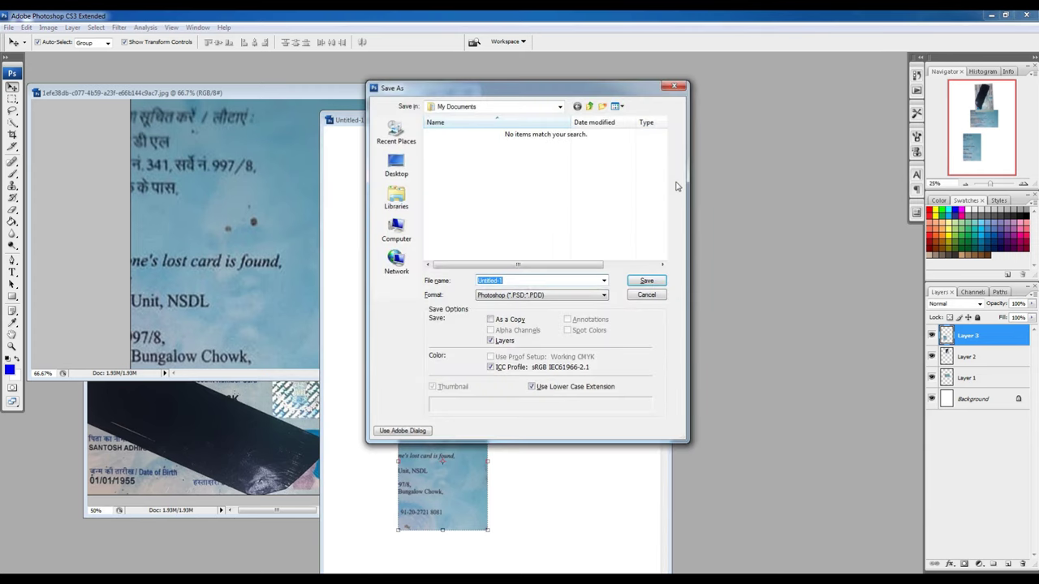
pyautogui.click(396, 167)
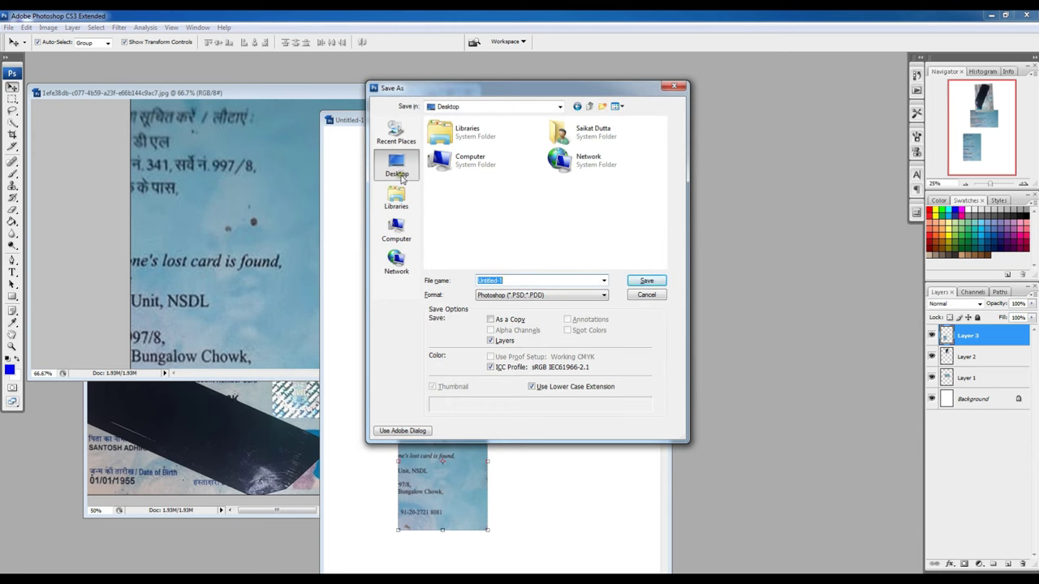
pyautogui.click(502, 296)
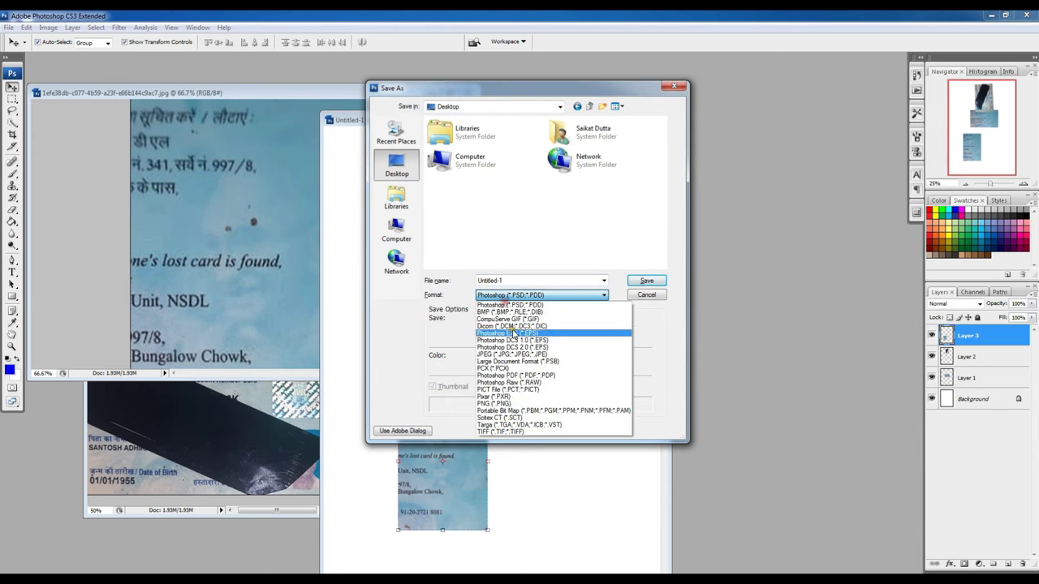
pyautogui.click(504, 354)
pyautogui.doubleClick(519, 281)
pyautogui.write('545')
pyautogui.click(644, 284)
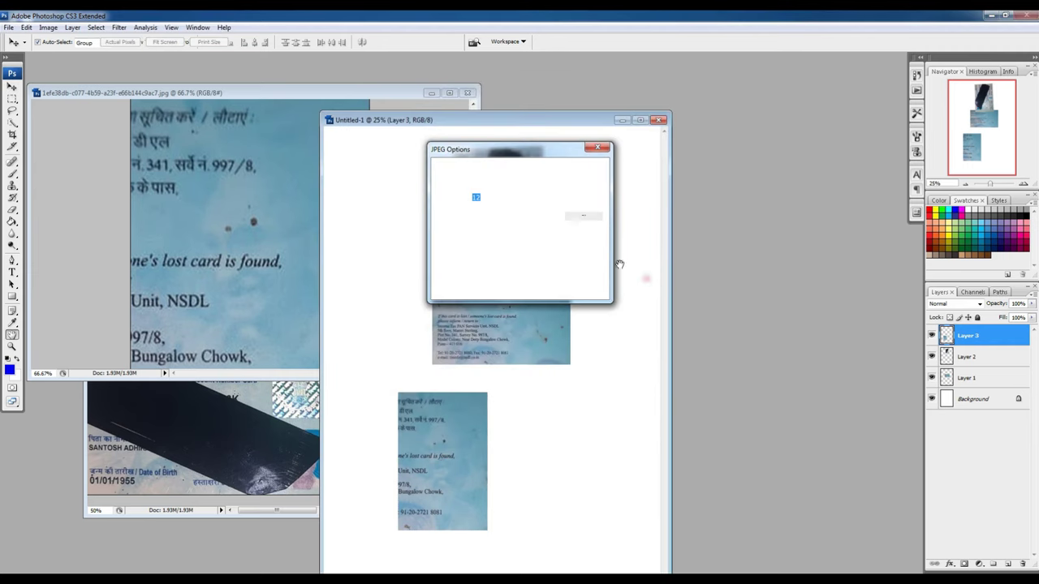
pyautogui.click(591, 169)
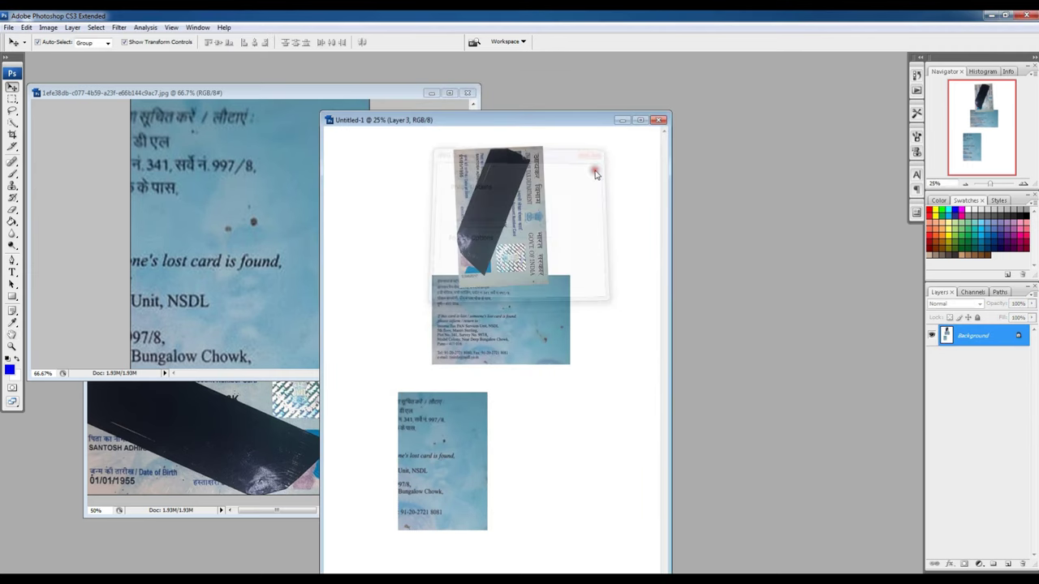
# Step: Open the saved 545 image from the desktop in Windows Photo Viewer, view its print options, and cancel without printing
pyautogui.moveTo(529, 15); pyautogui.dragTo(640, 169)
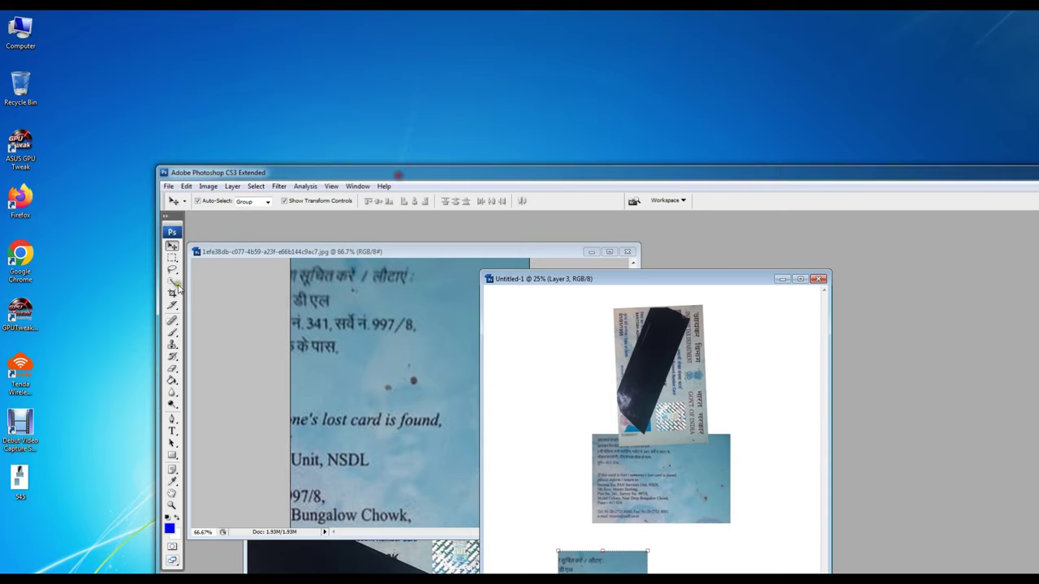
pyautogui.doubleClick(20, 477)
pyautogui.hotkey('ctrl', 'p')
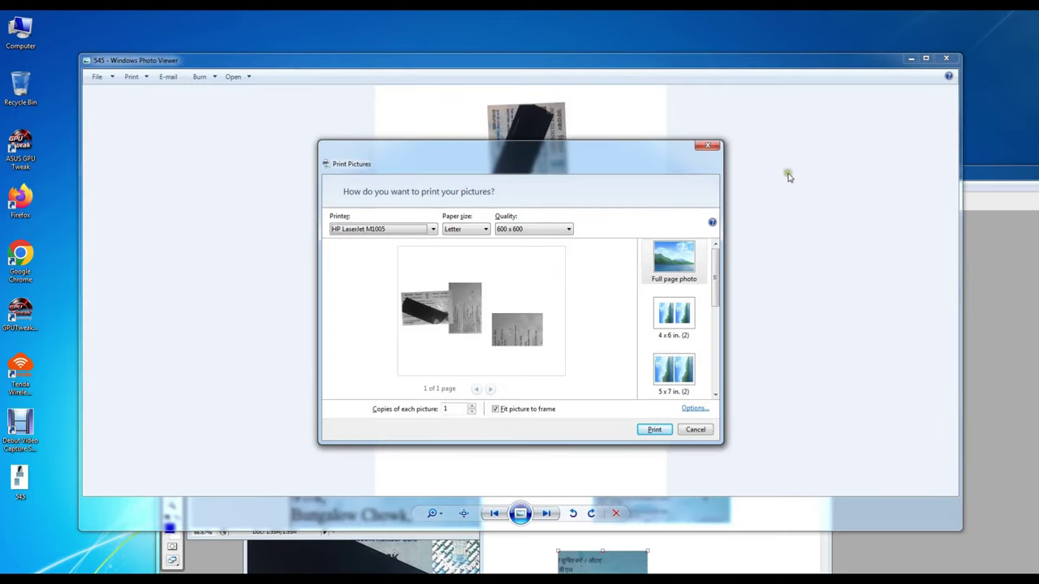
pyautogui.press('Escape')
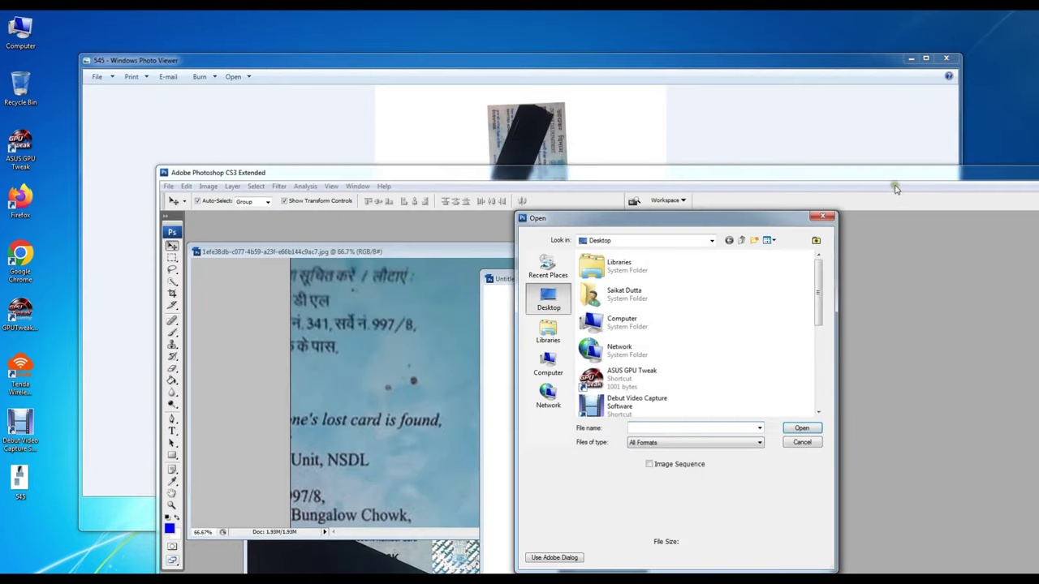